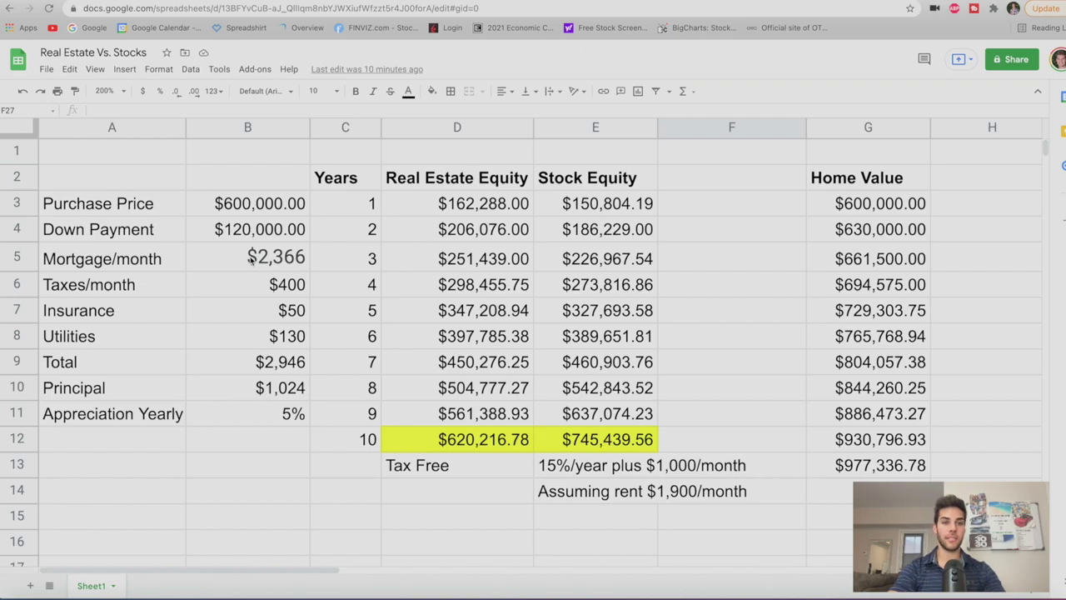
# - Review the monthly costs in column B, from the mortgage to the total, plus the principal and yearly appreciation rate
pyautogui.click(248, 264)
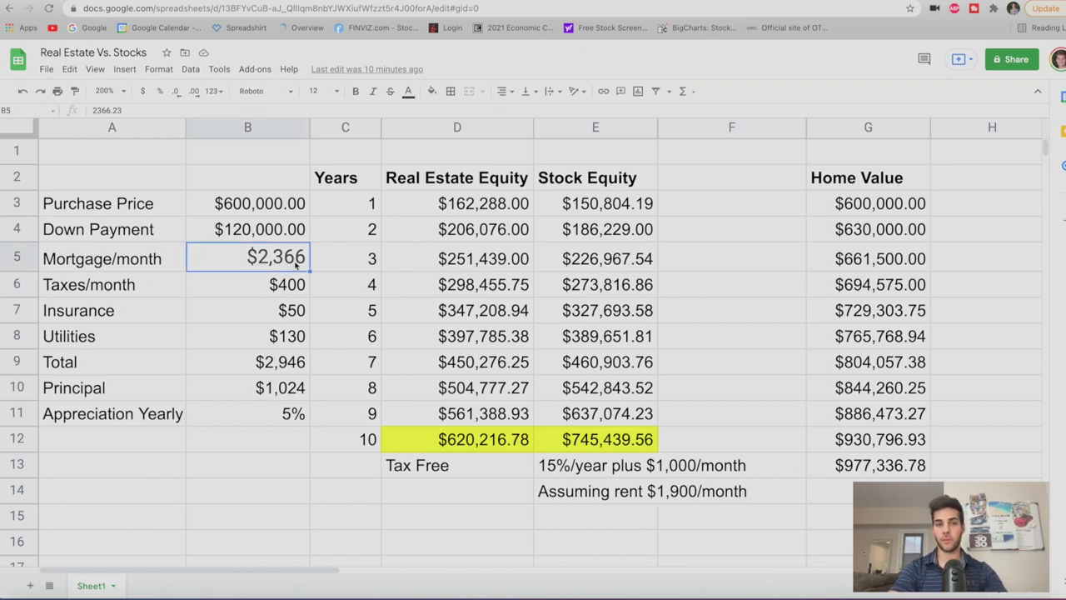
pyautogui.click(278, 289)
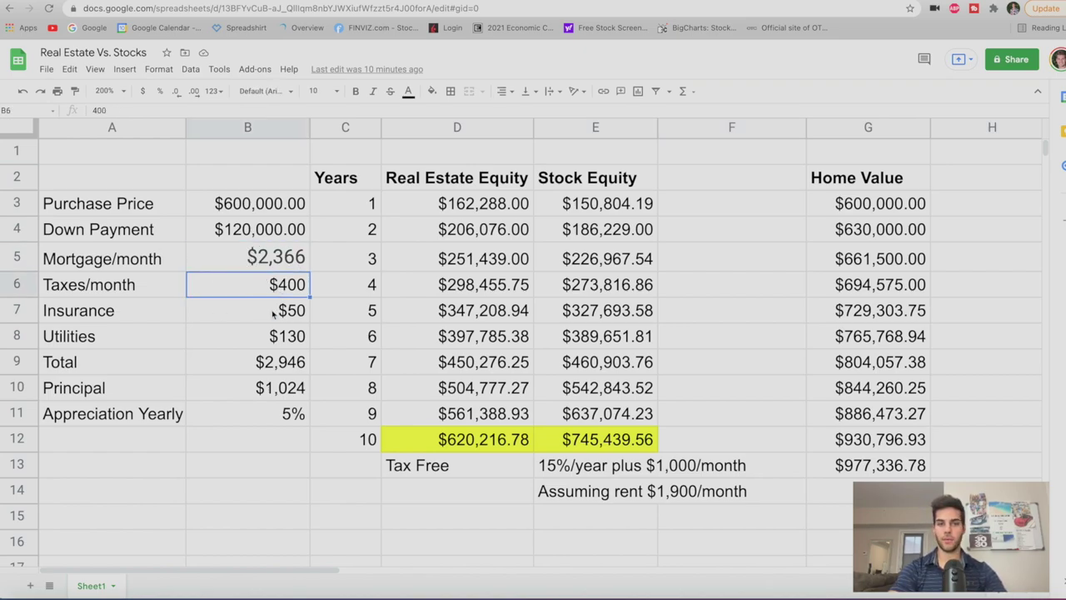
pyautogui.click(267, 319)
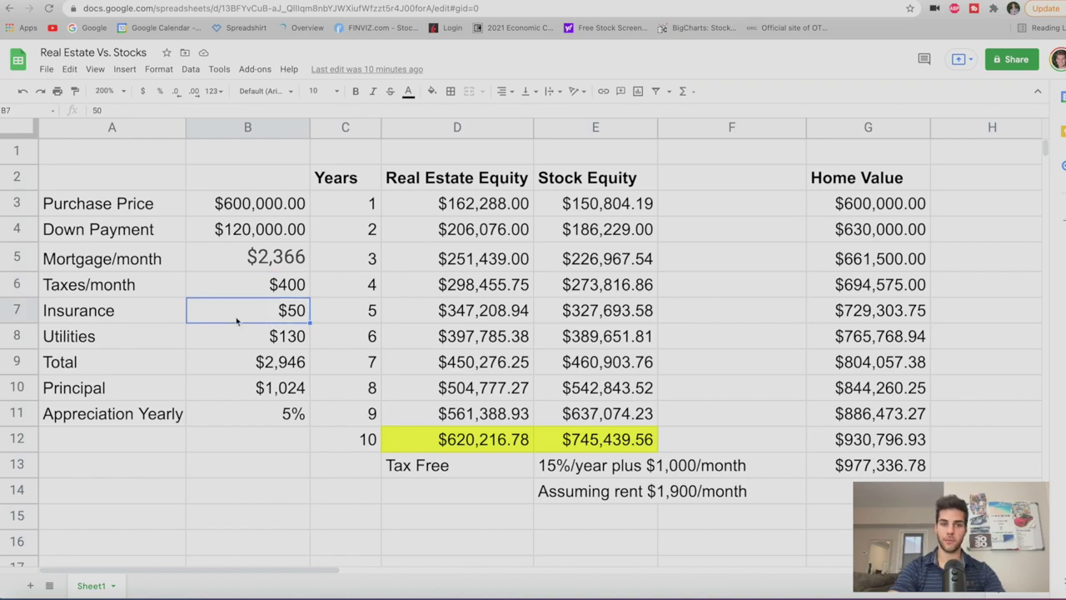
pyautogui.click(234, 342)
pyautogui.click(275, 366)
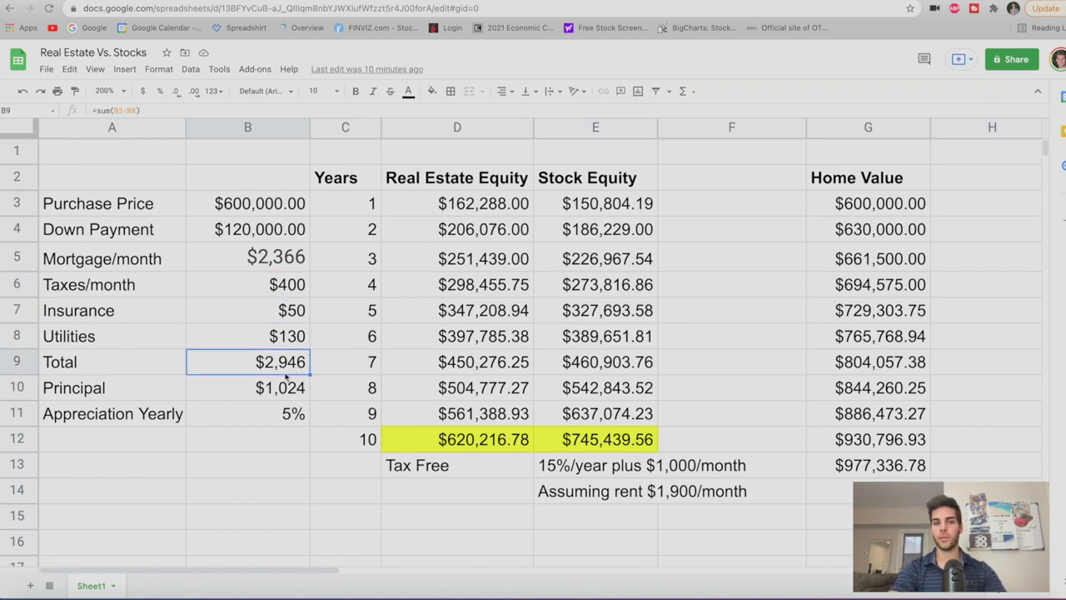
pyautogui.click(248, 390)
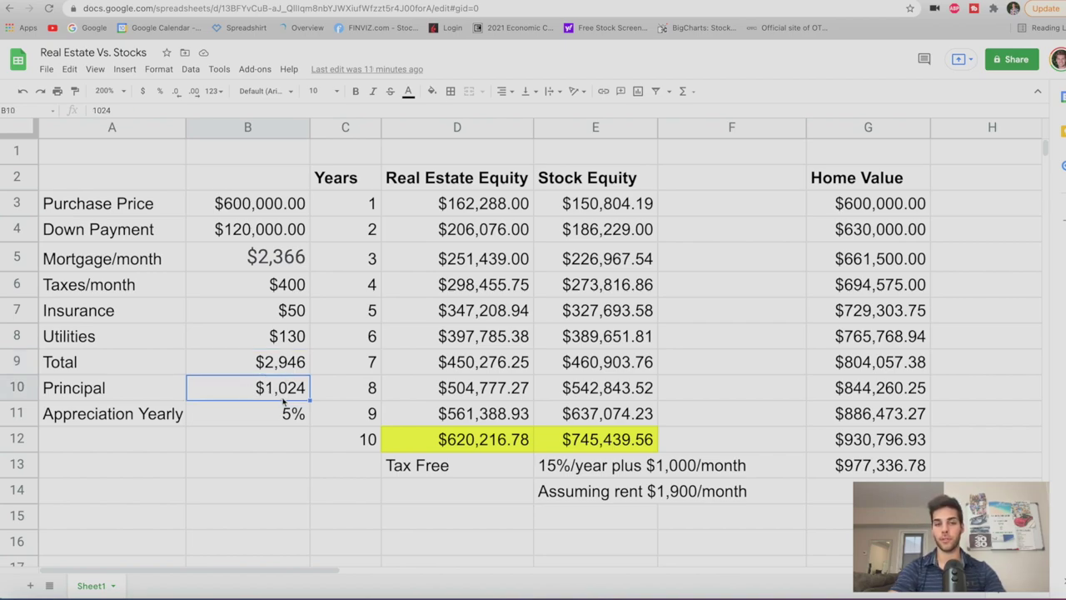
pyautogui.click(253, 421)
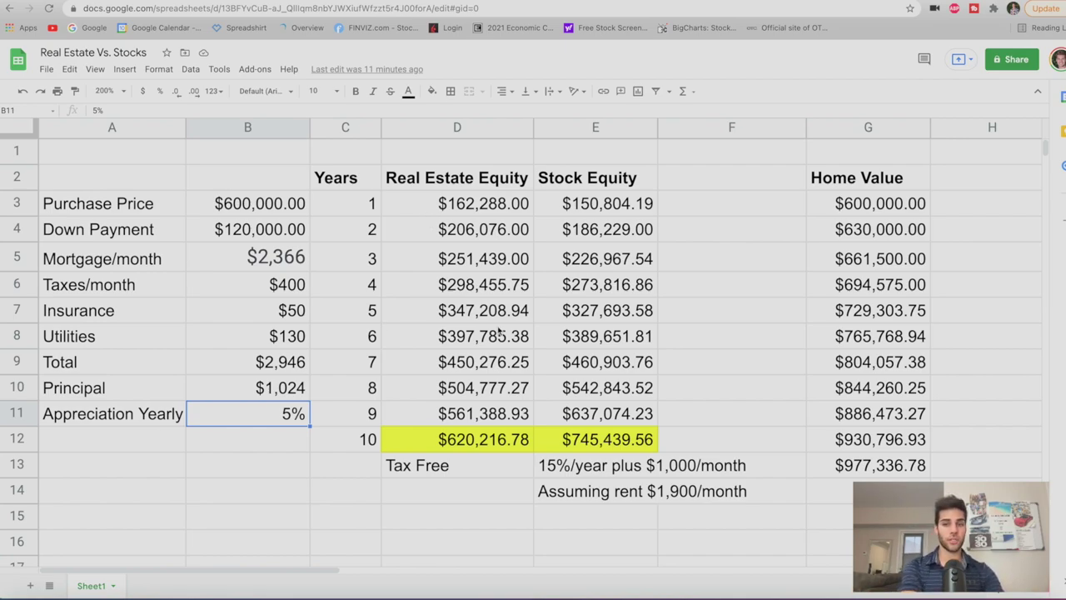
# - Examine the first and last figures in the first Home Value column against the yearly appreciation rate
pyautogui.click(839, 209)
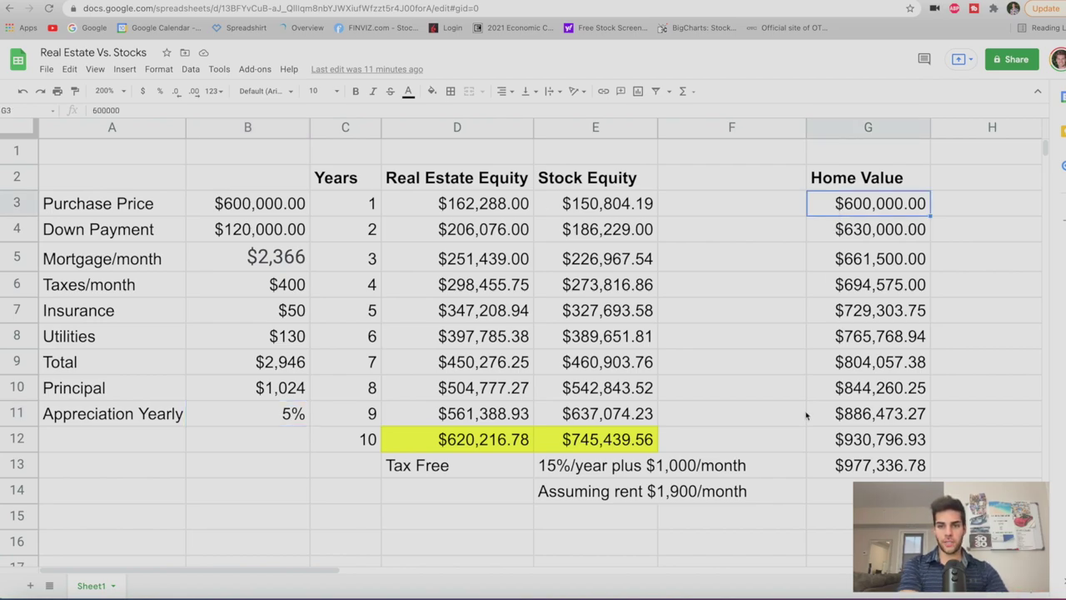
pyautogui.click(830, 474)
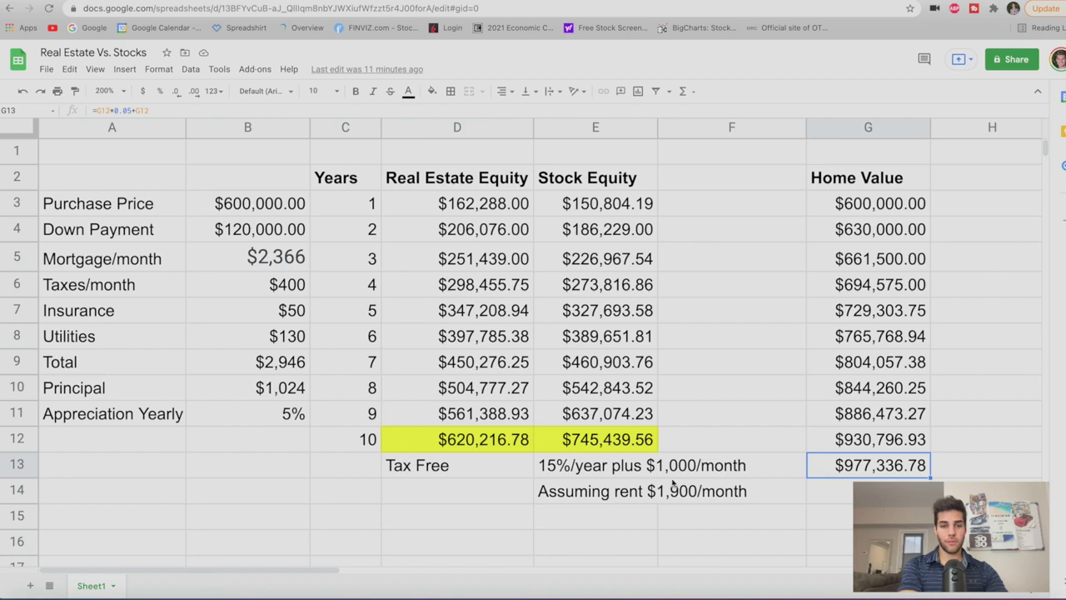
pyautogui.click(292, 425)
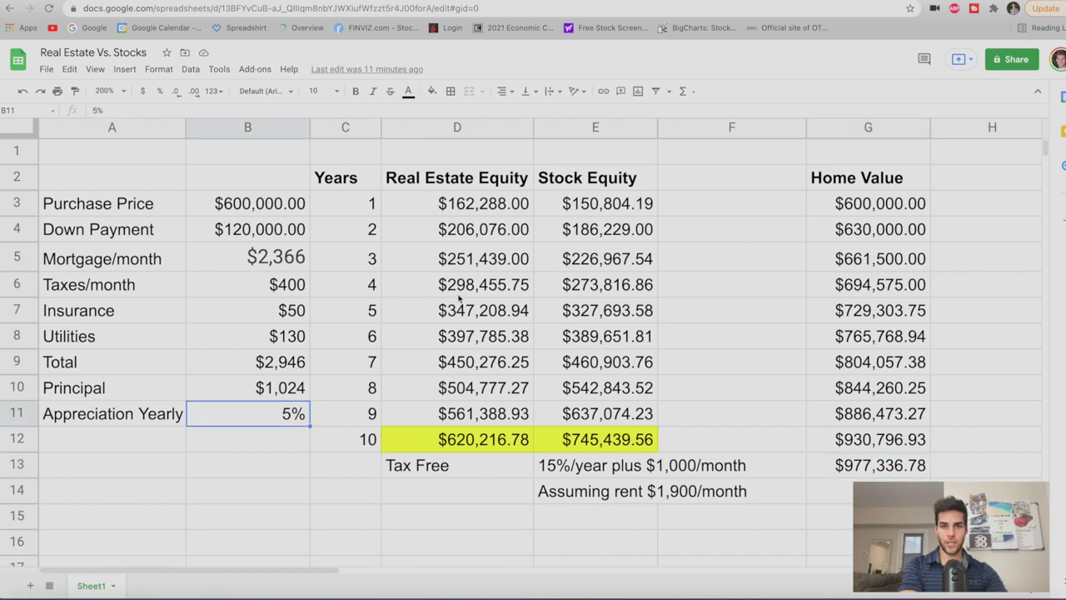
# - Inspect the Real Estate Equity figures in column D for years 1, 2, 3 and 10, and the tax note below them
pyautogui.click(460, 209)
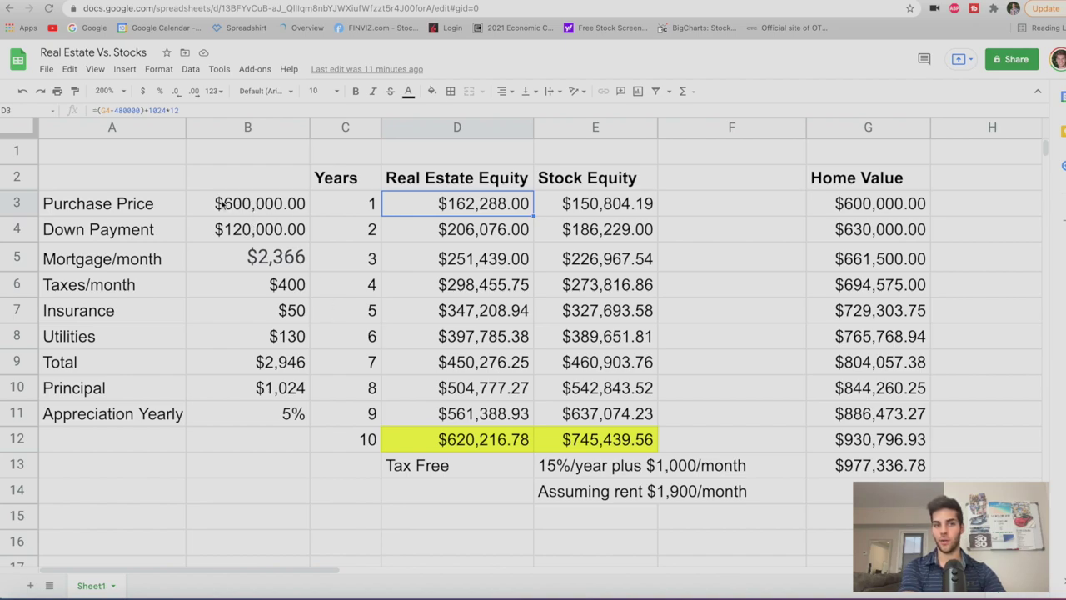
pyautogui.click(454, 235)
pyautogui.click(451, 260)
pyautogui.click(467, 437)
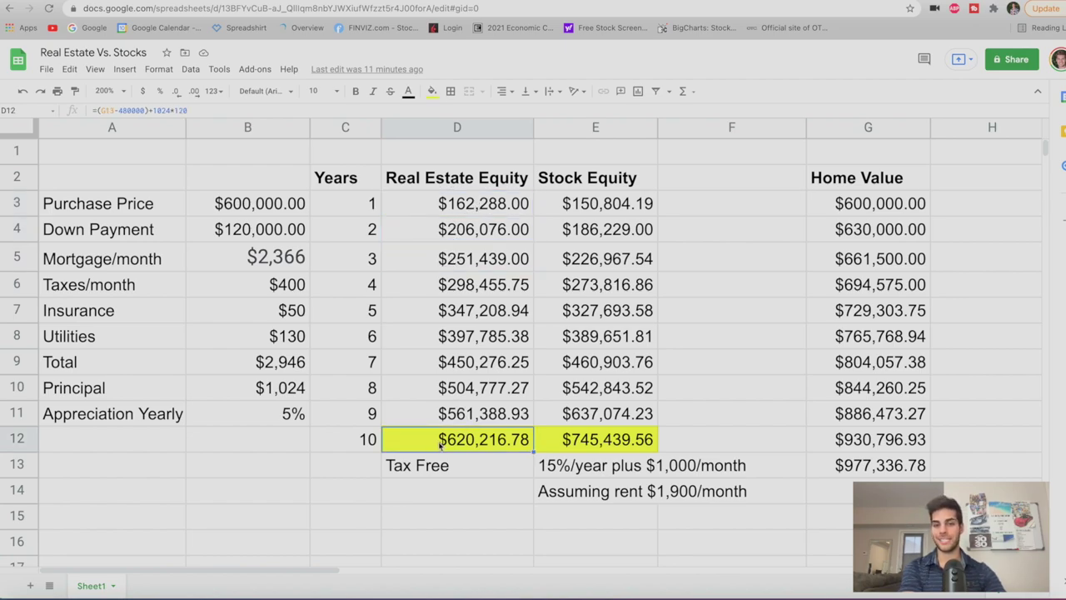
pyautogui.click(429, 467)
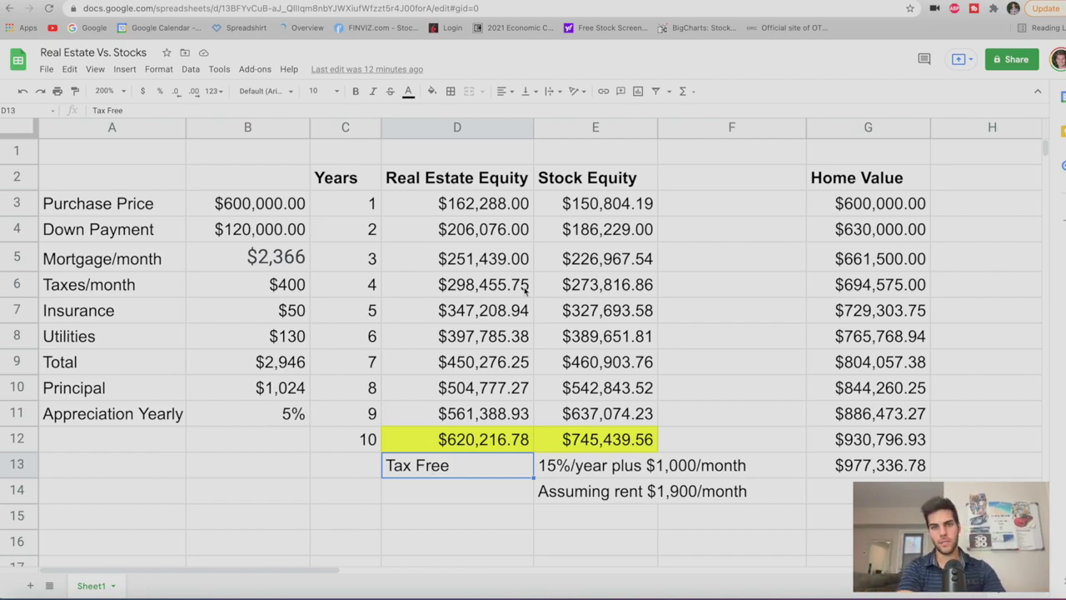
# - Check the year 1 stock equity, the down payment, and the note on yearly return and monthly contributions under column E
pyautogui.click(580, 210)
pyautogui.click(241, 252)
pyautogui.click(250, 229)
pyautogui.click(591, 471)
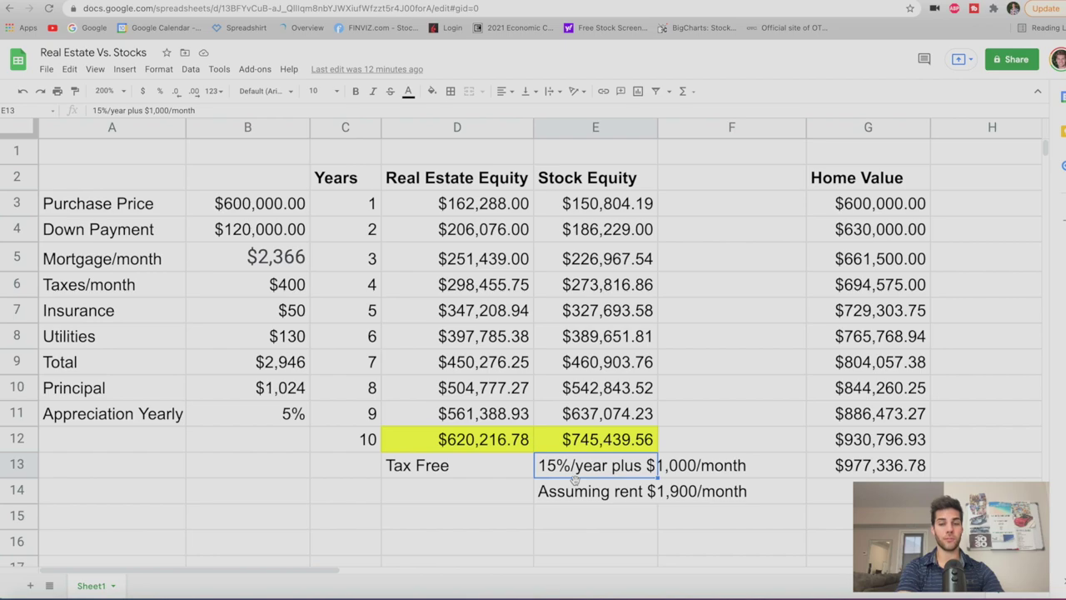
pyautogui.click(696, 476)
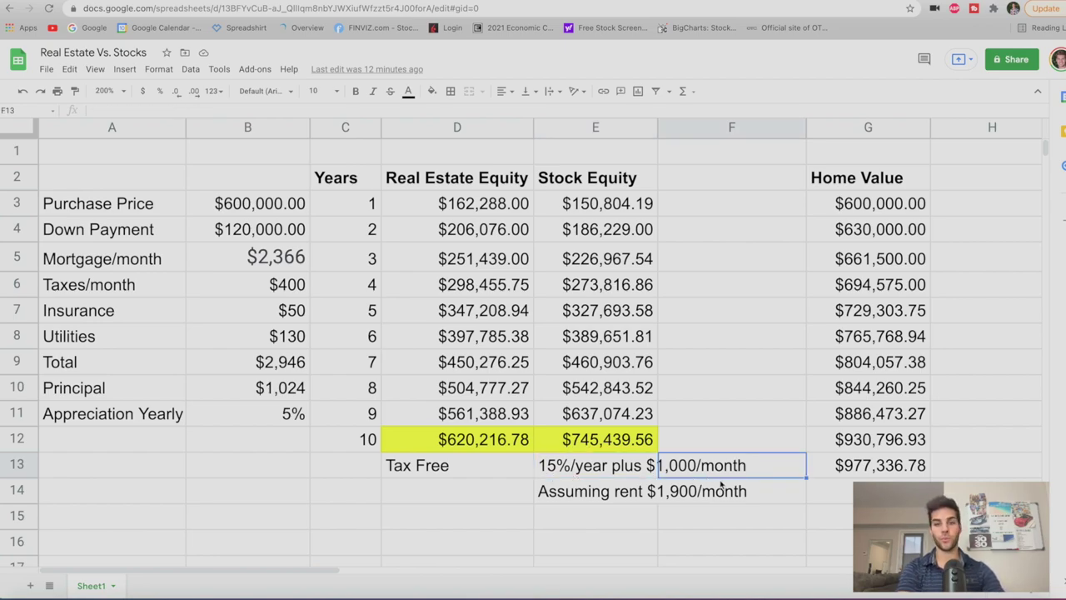
# - Compare the monthly principal and total housing cost in column B with the rent assumption in row 14
pyautogui.click(274, 399)
pyautogui.click(271, 368)
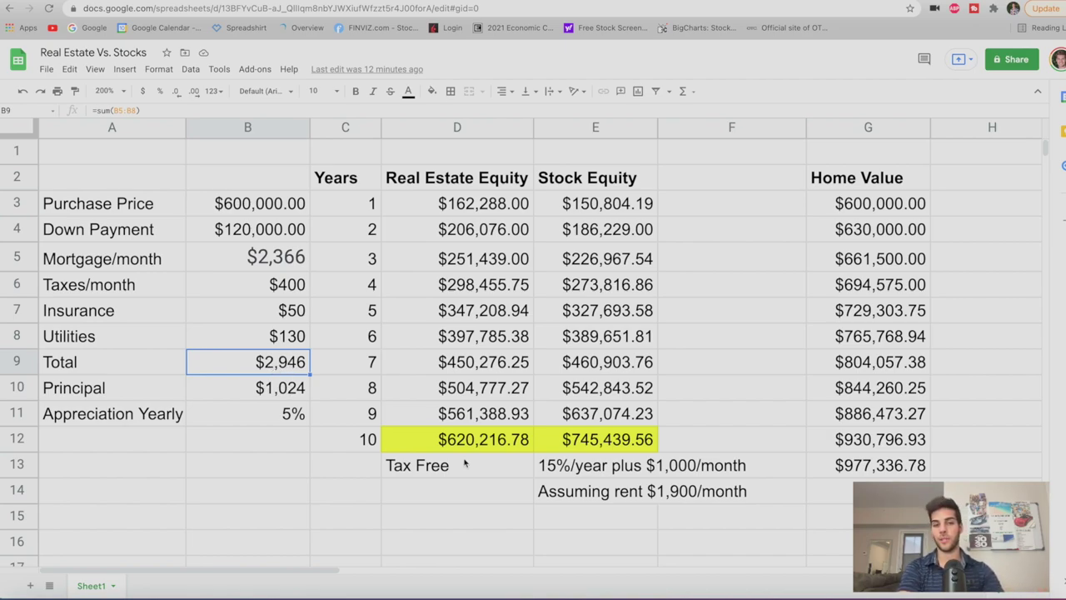
pyautogui.click(629, 492)
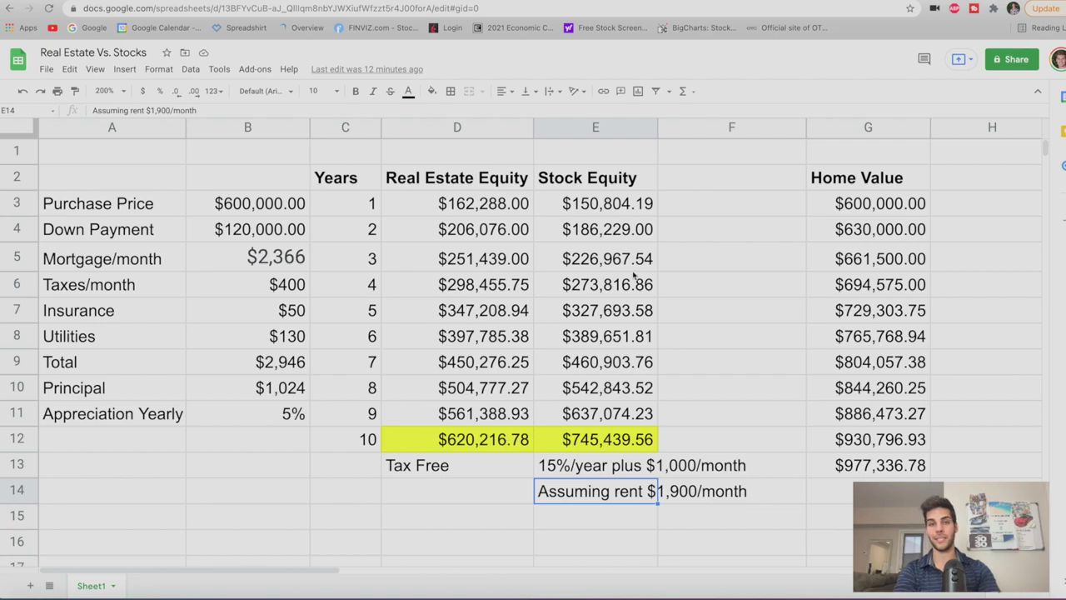
pyautogui.click(694, 498)
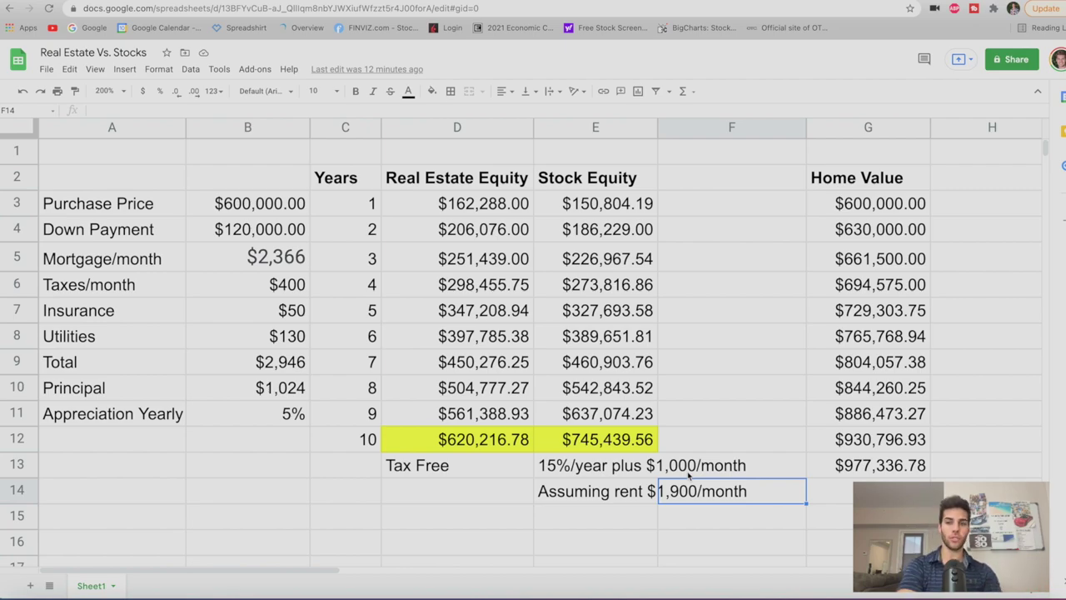
# - Examine how the Stock Equity in column E develops between year 1 and year 10
pyautogui.click(615, 229)
pyautogui.click(612, 208)
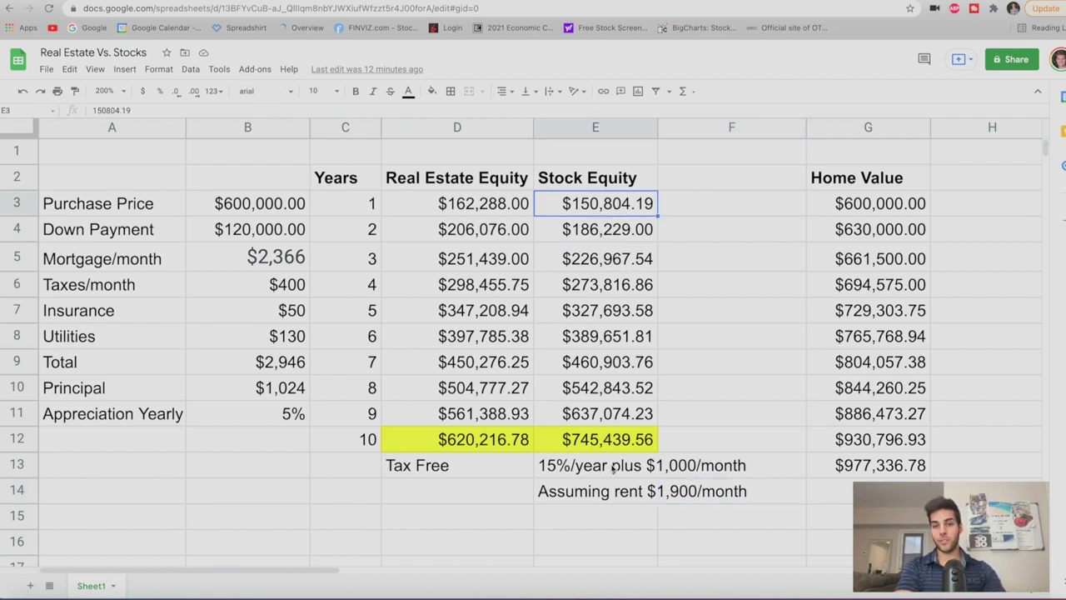
pyautogui.click(606, 446)
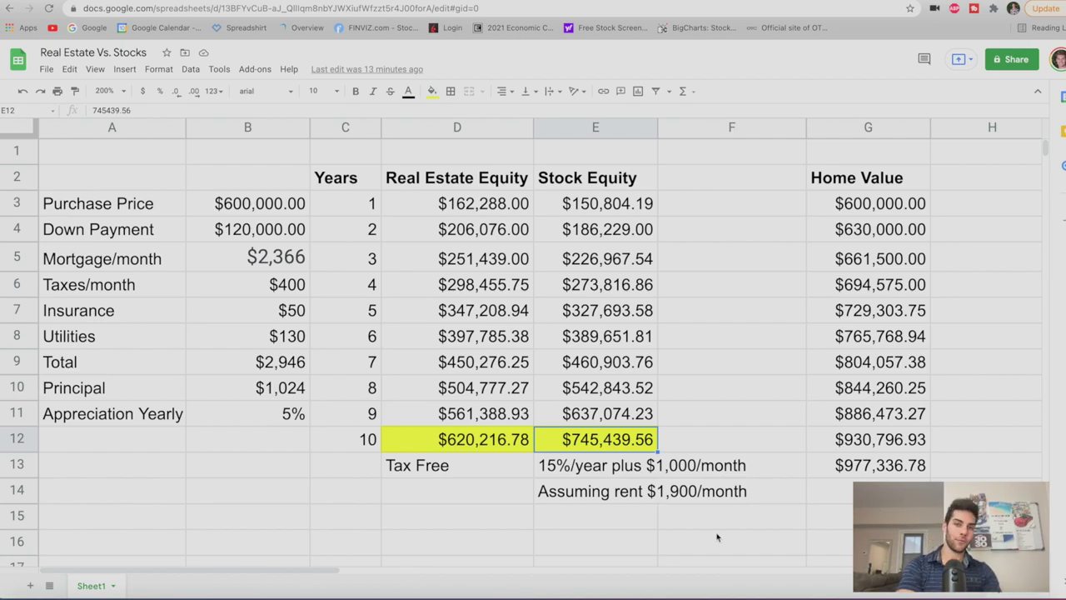
pyautogui.click(594, 214)
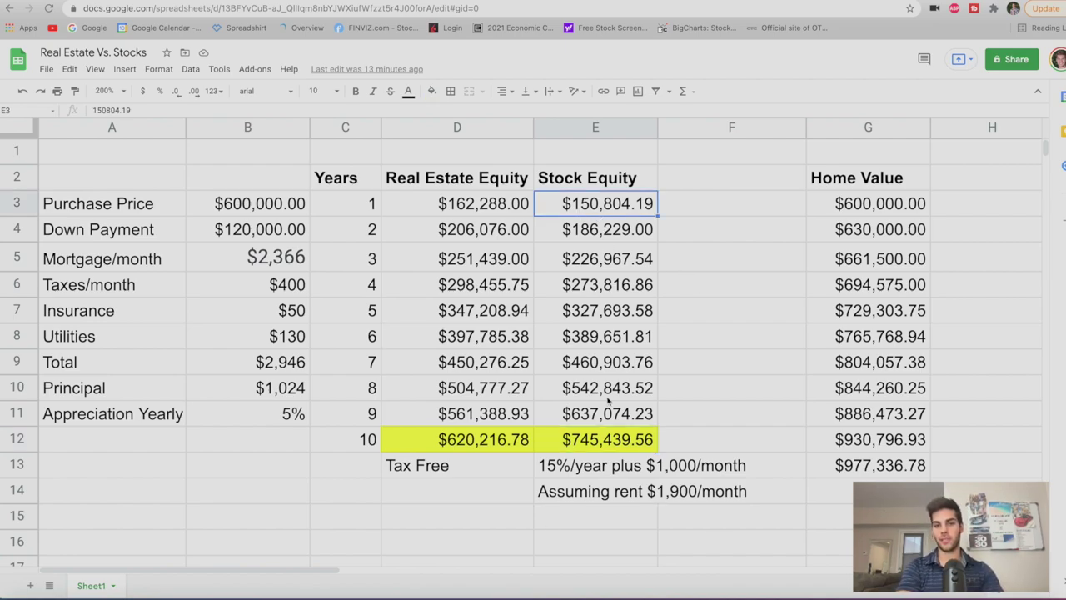
pyautogui.click(599, 451)
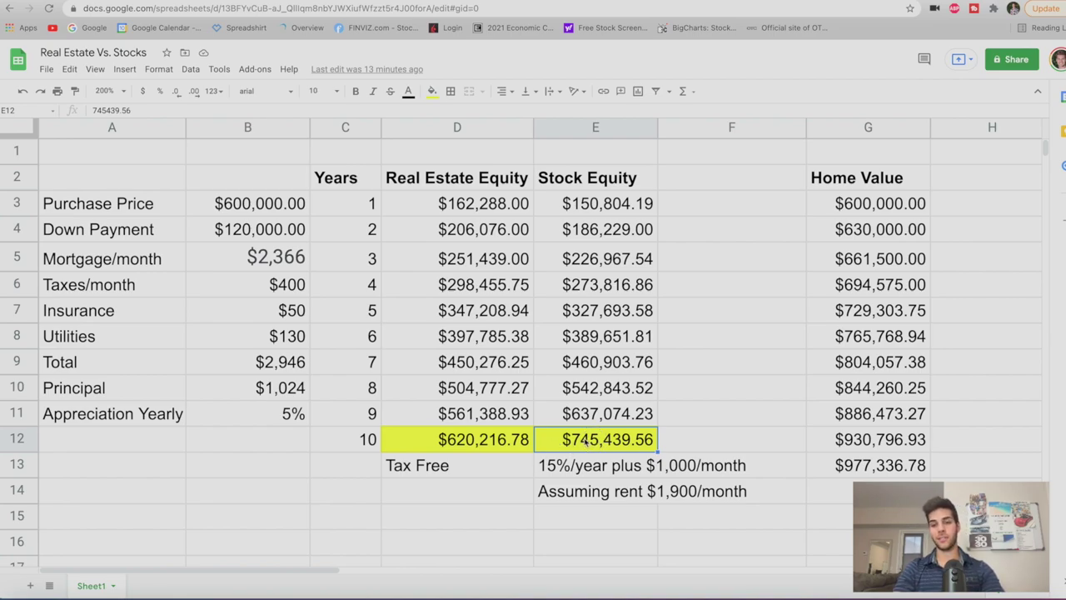
# - Compare the year 10 real estate and stock equity in row 12, checking the appreciation and stock return assumptions behind them
pyautogui.click(503, 444)
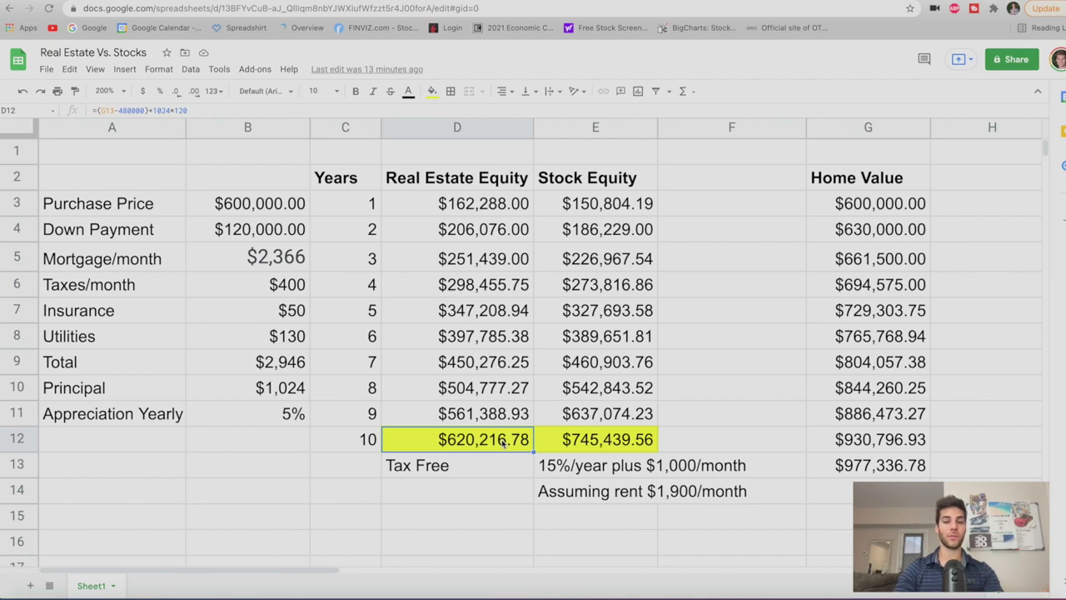
pyautogui.click(94, 420)
pyautogui.click(631, 462)
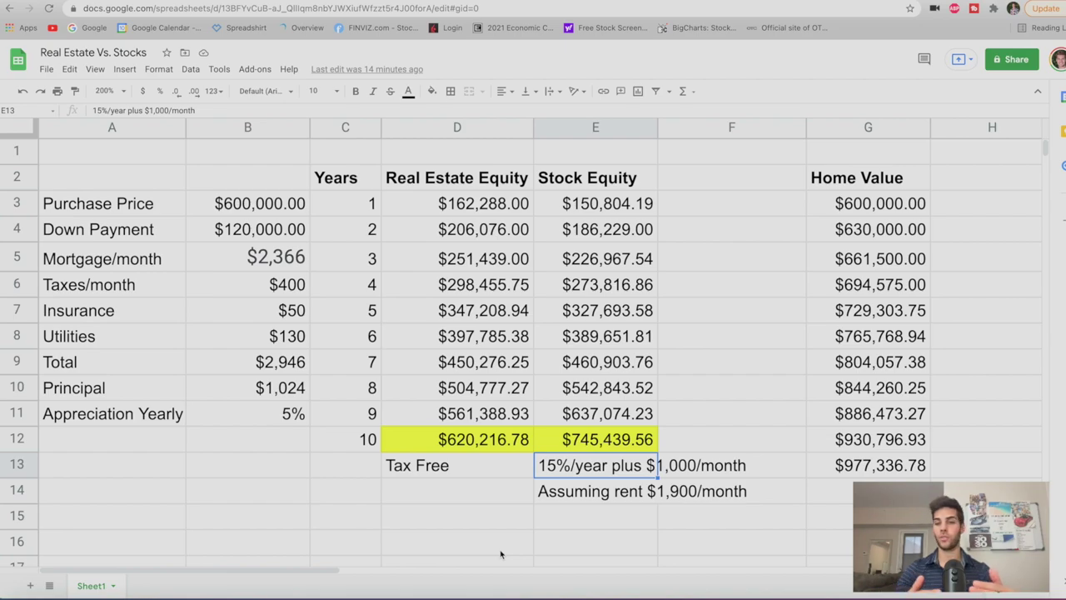
pyautogui.click(585, 444)
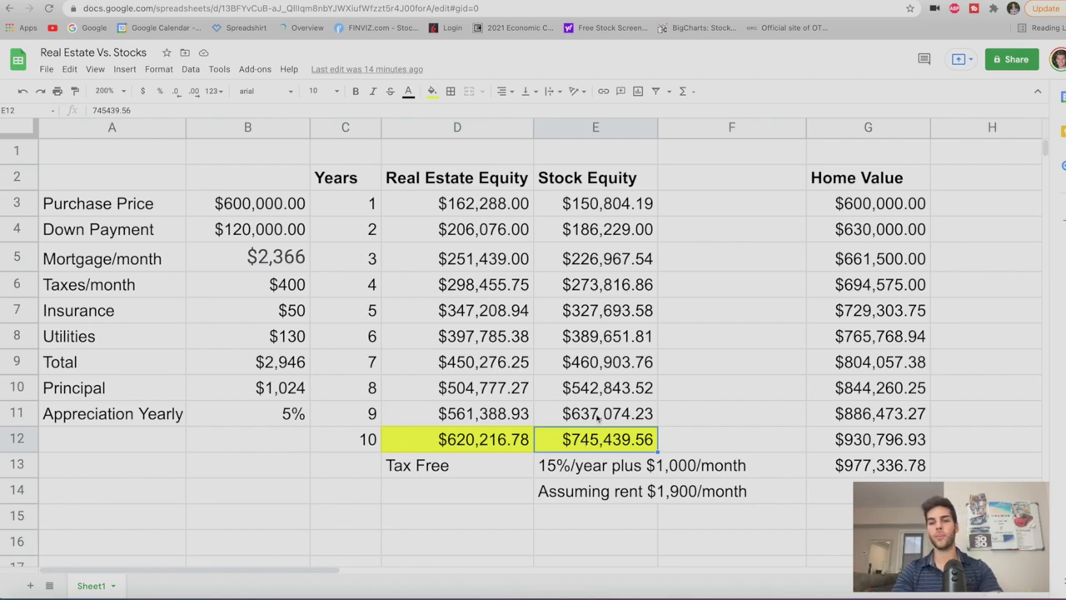
pyautogui.click(483, 440)
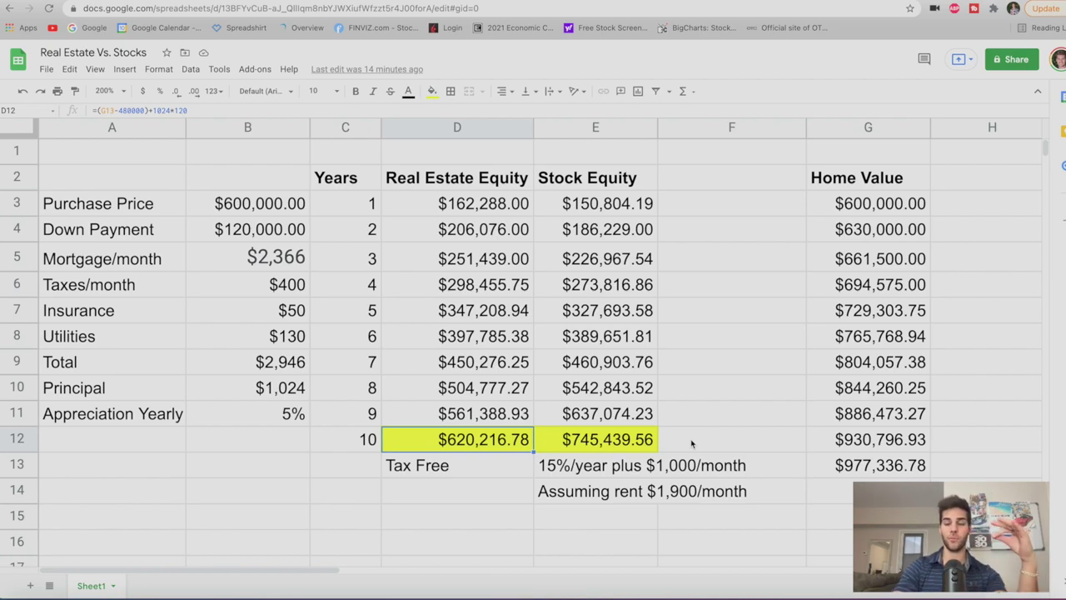
# - Review the 20% yearly return scenario in columns J and K, comparing both year 10 equity totals and the tax note
pyautogui.hscroll(7, 698, 449)
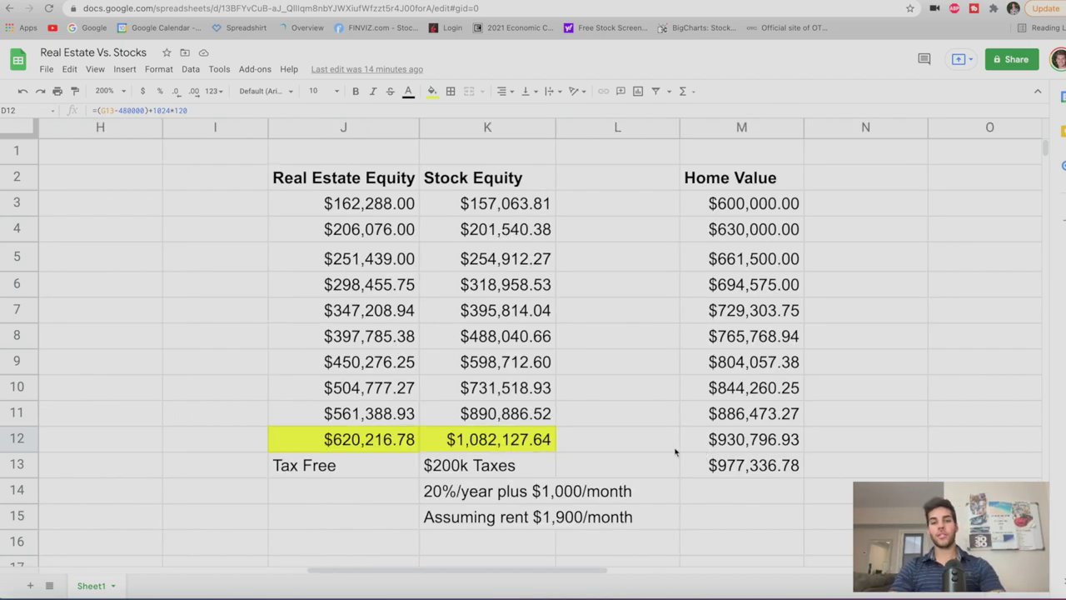
pyautogui.click(466, 493)
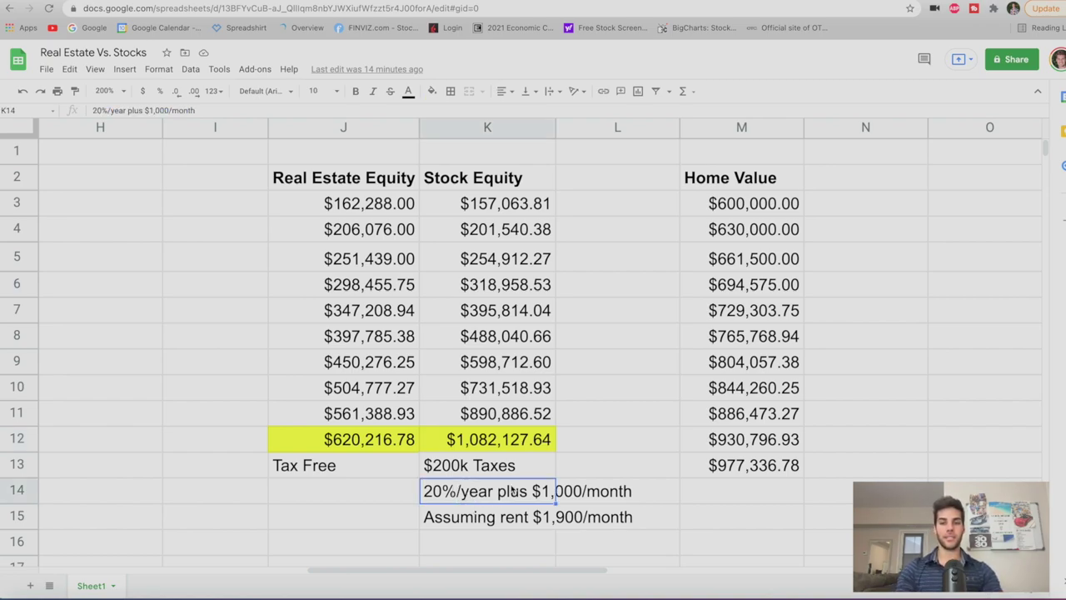
pyautogui.click(333, 441)
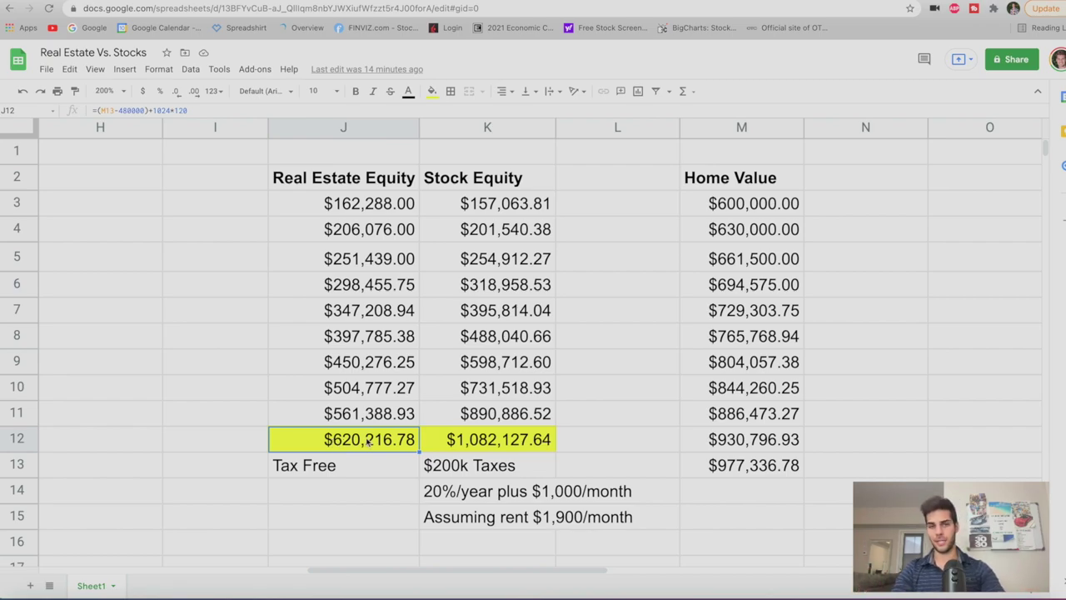
pyautogui.click(491, 440)
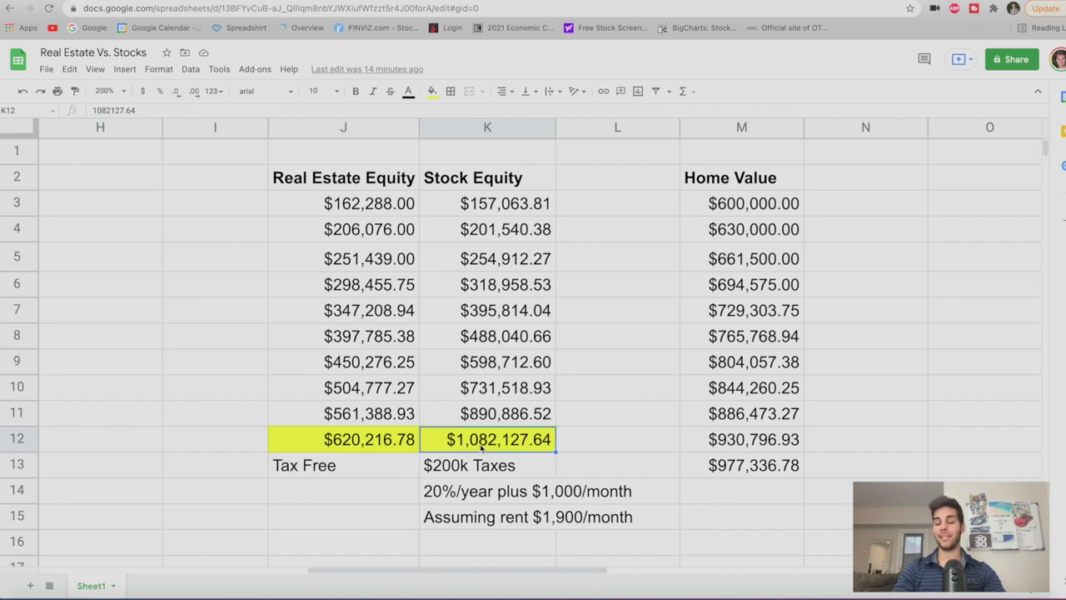
pyautogui.click(428, 467)
pyautogui.click(450, 439)
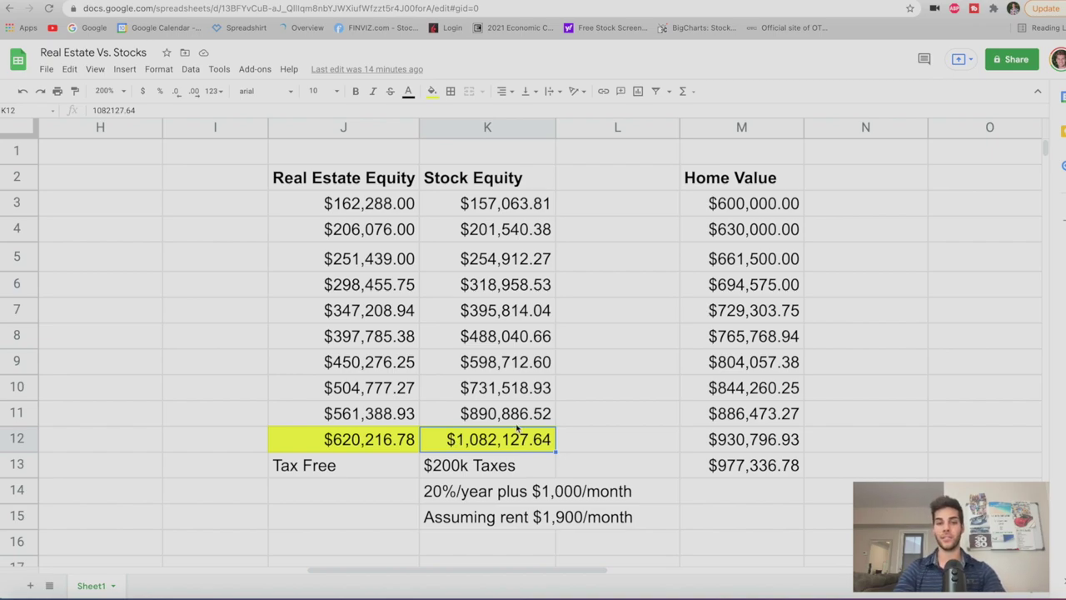
pyautogui.click(381, 441)
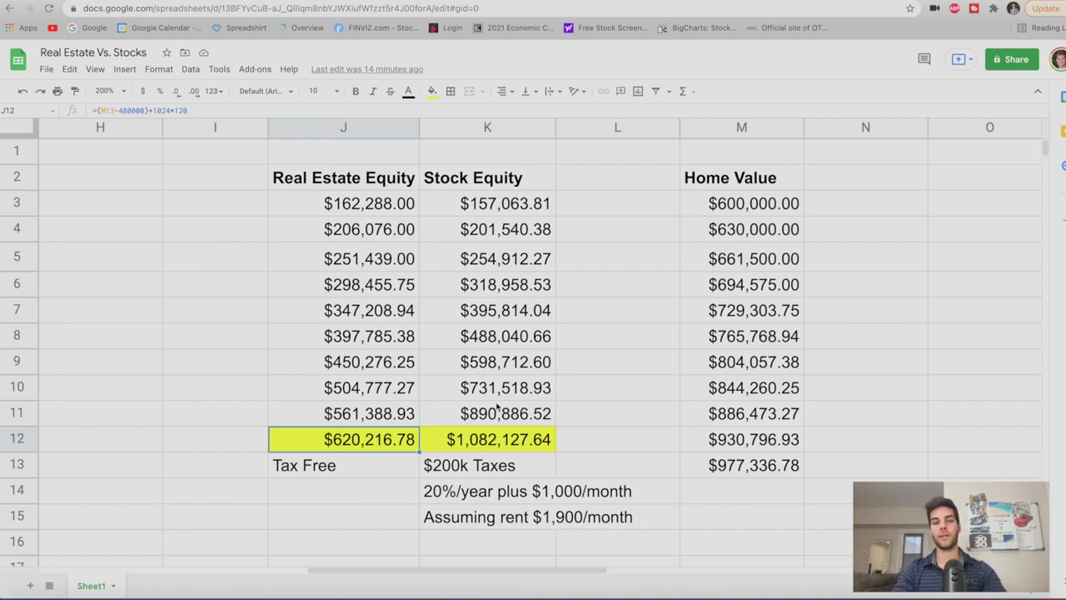
pyautogui.click(444, 439)
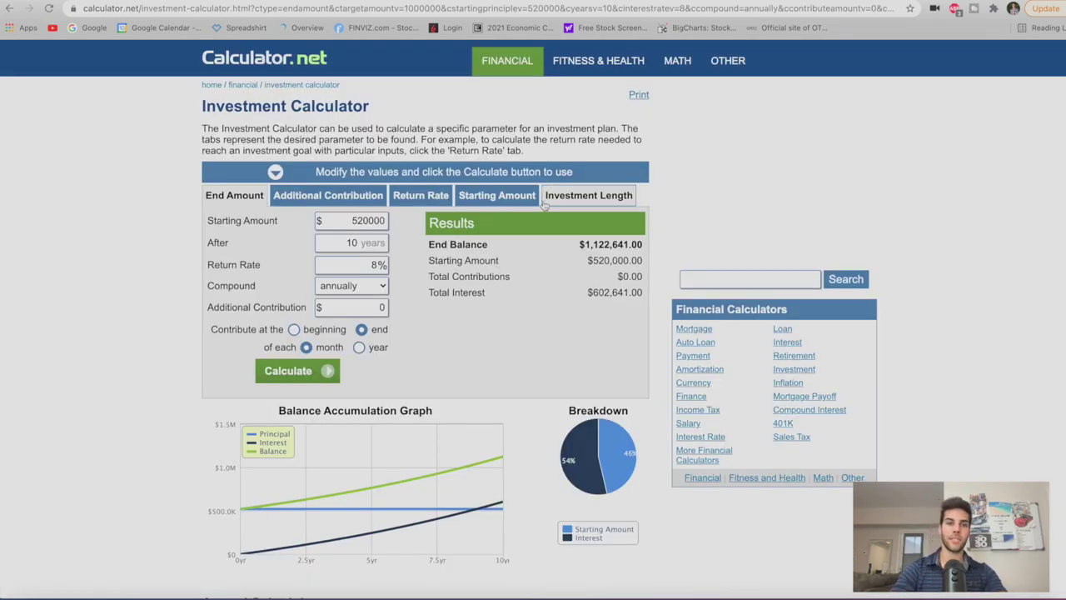
# - In the Calculator.net Investment Calculator, check the starting amount and return rate, and calculate the end balance
pyautogui.moveTo(343, 220); pyautogui.dragTo(406, 241)
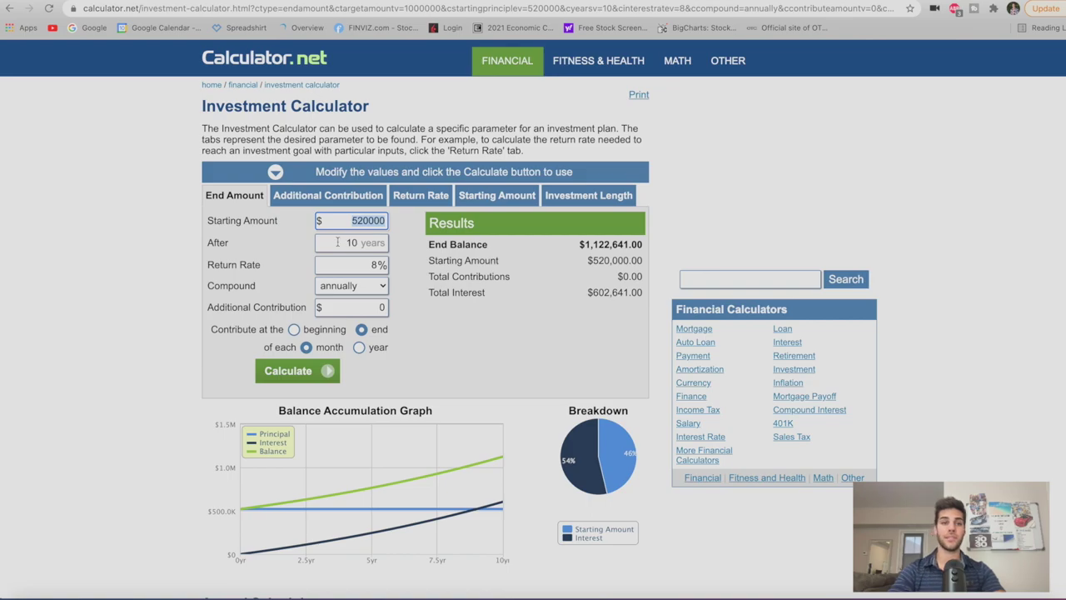
pyautogui.press('Tab')
pyautogui.click(359, 265)
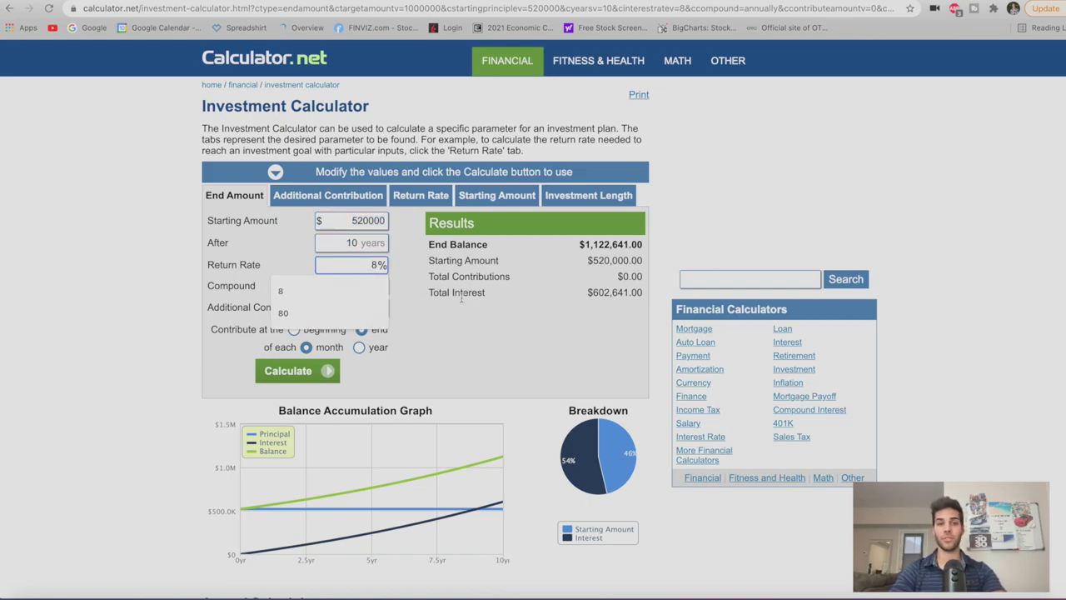
pyautogui.click(311, 372)
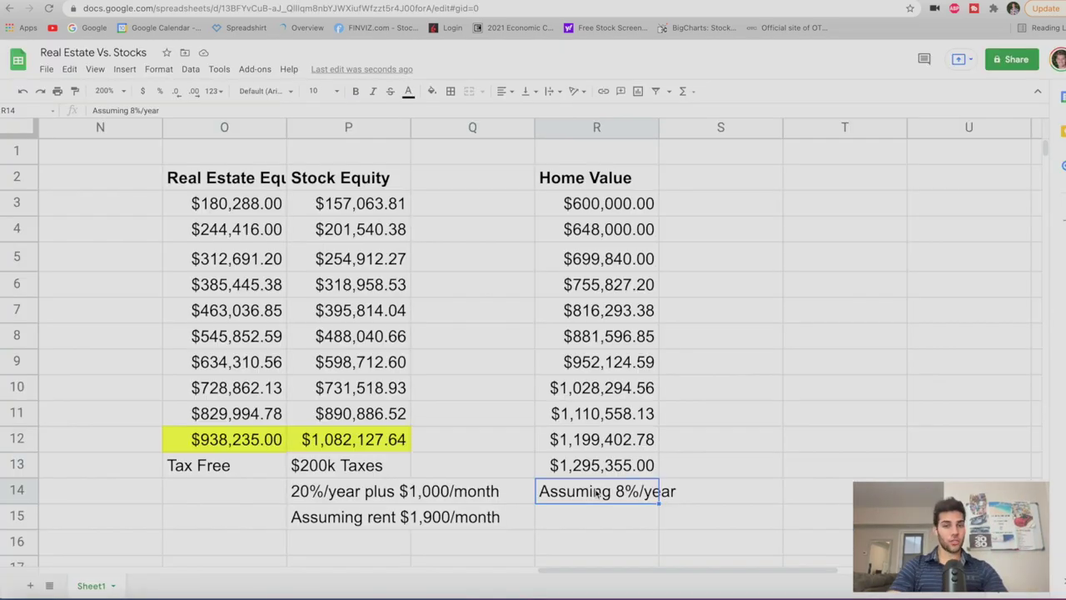
# - Compare the year 10 real estate and stock equity in O12 and P12, checking the 20% yearly return assumption and the tax note
pyautogui.click(347, 450)
pyautogui.click(354, 490)
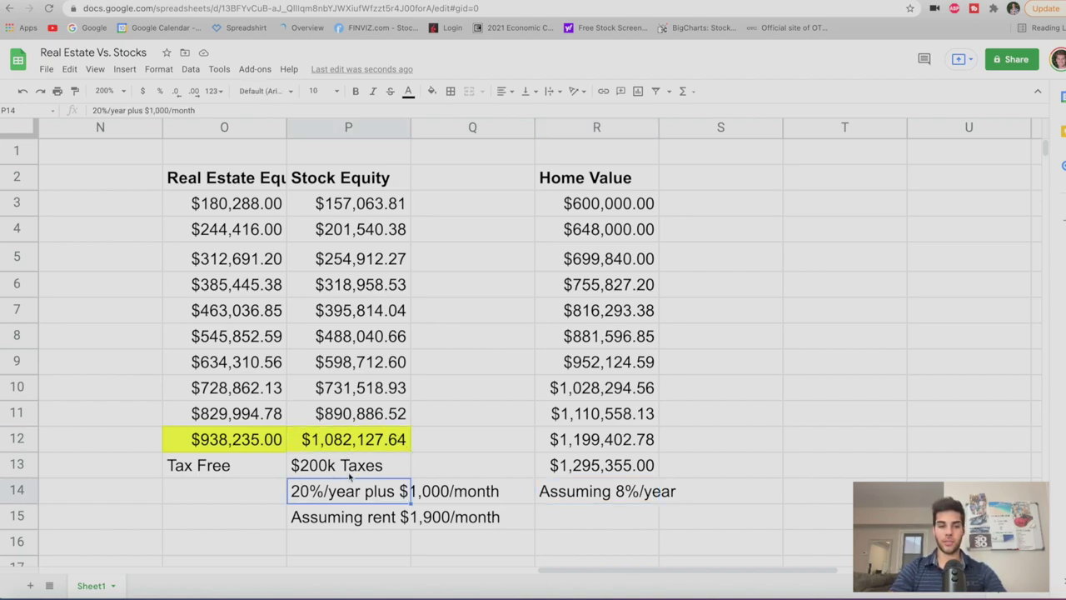
pyautogui.click(229, 451)
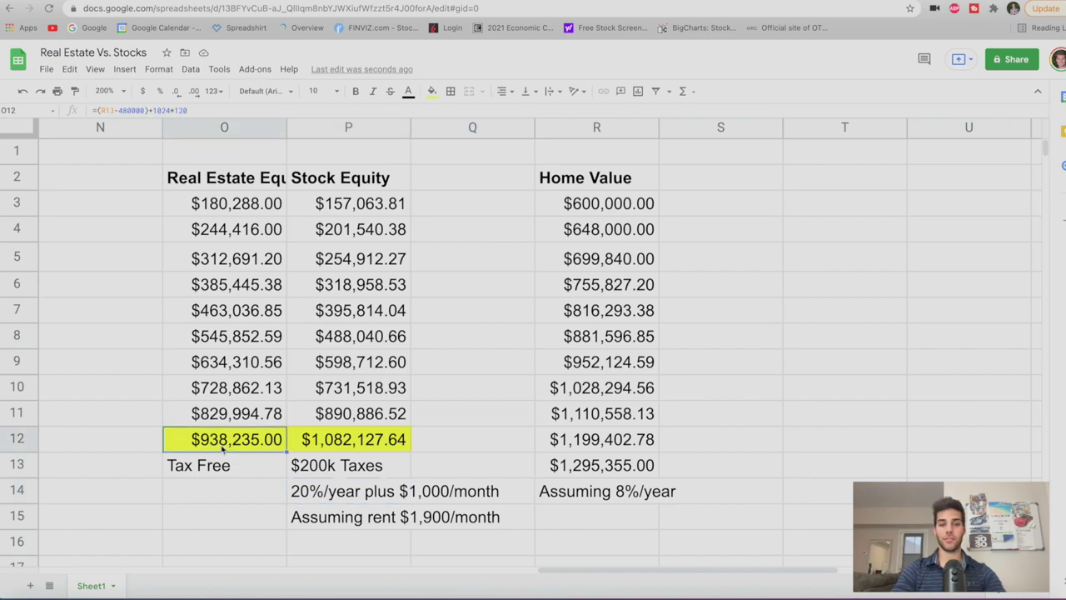
pyautogui.click(357, 445)
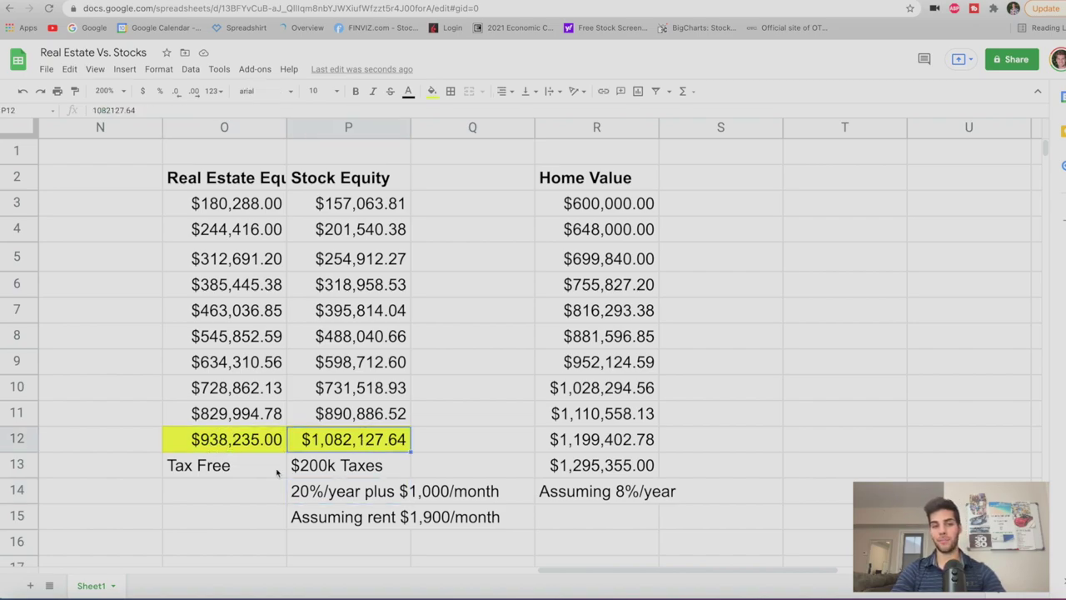
pyautogui.click(323, 467)
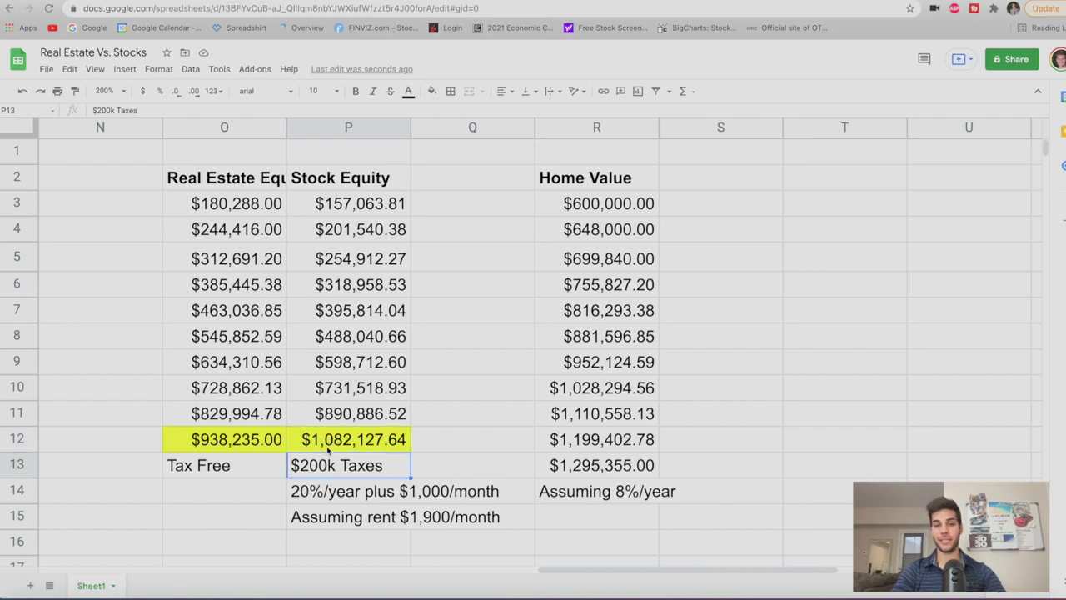
# - Trace Home Value growth in column R and Real Estate Equity in column O to year 10, rechecking the stock return assumption in P14
pyautogui.click(569, 213)
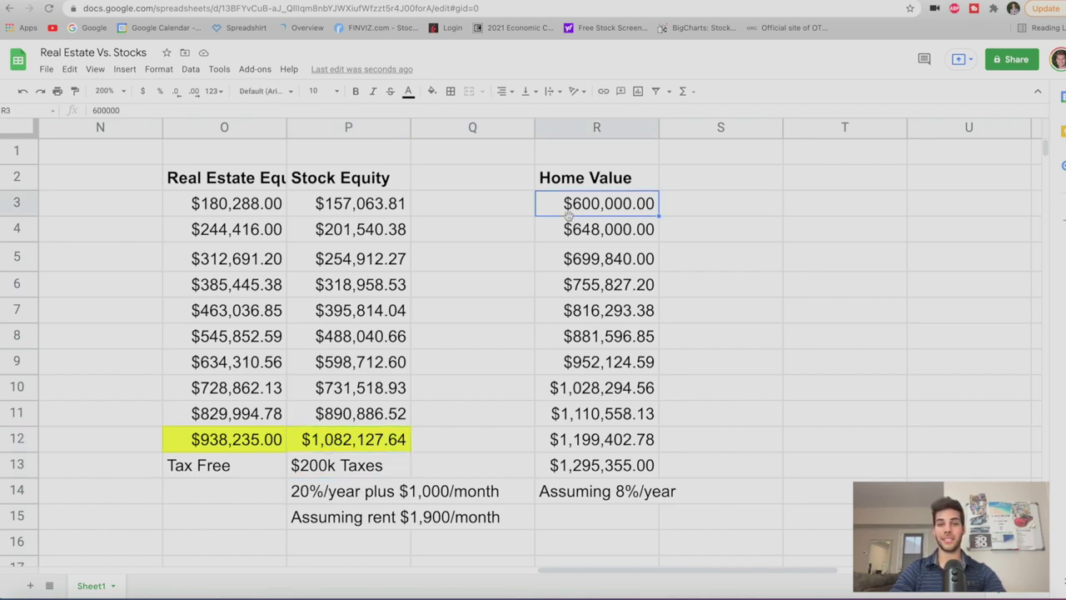
pyautogui.click(581, 471)
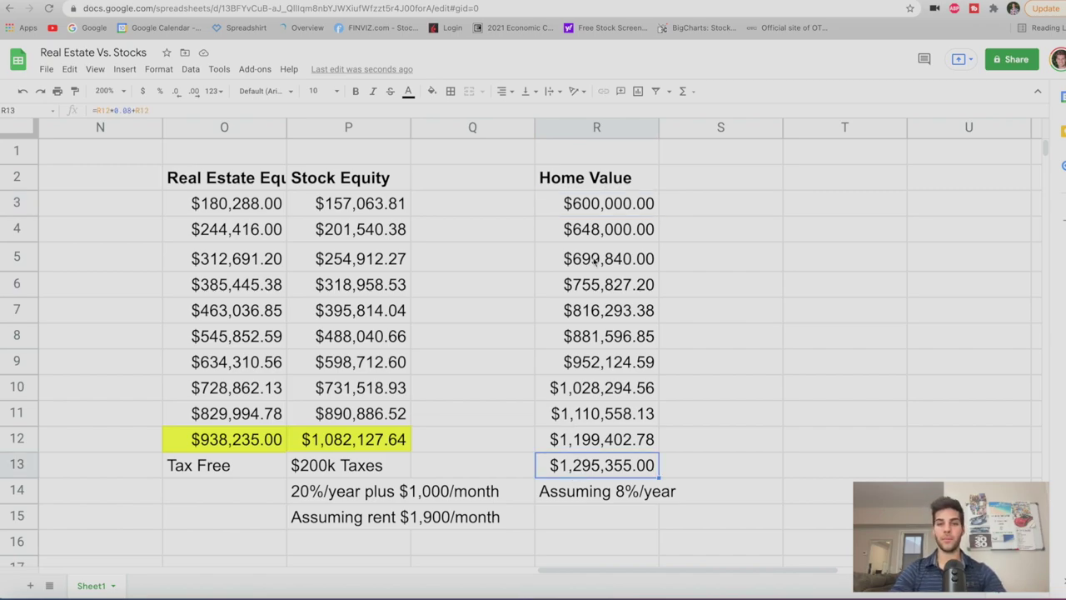
pyautogui.click(200, 209)
pyautogui.click(234, 449)
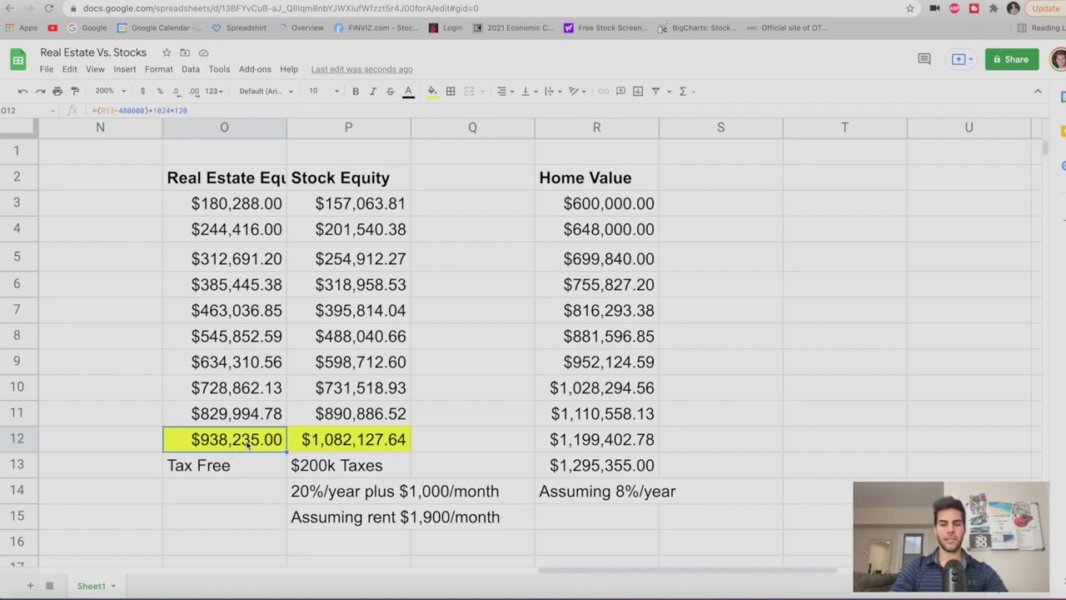
pyautogui.click(338, 498)
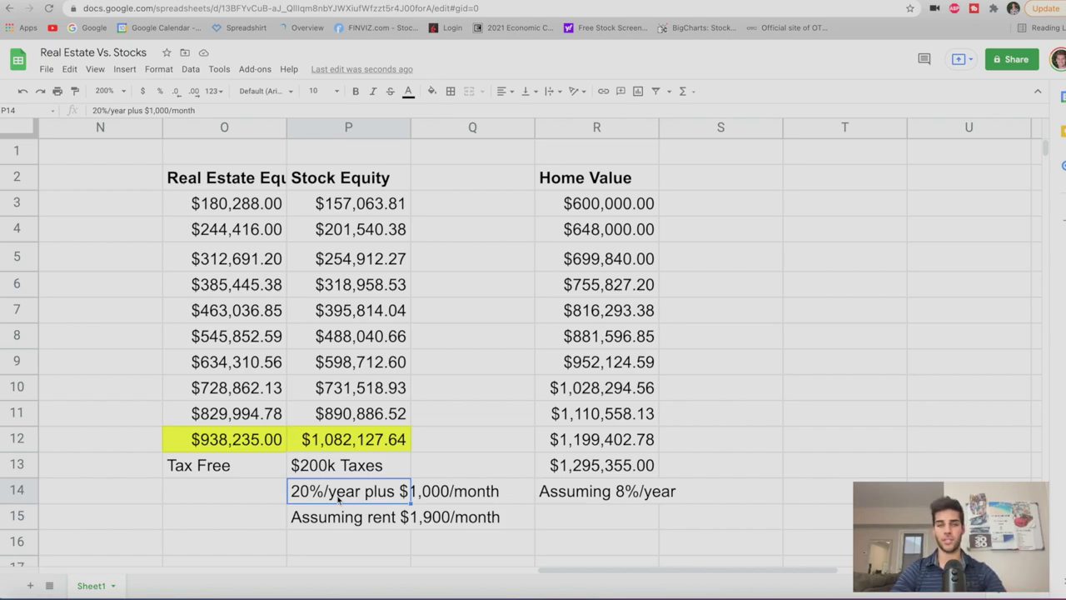
pyautogui.click(247, 448)
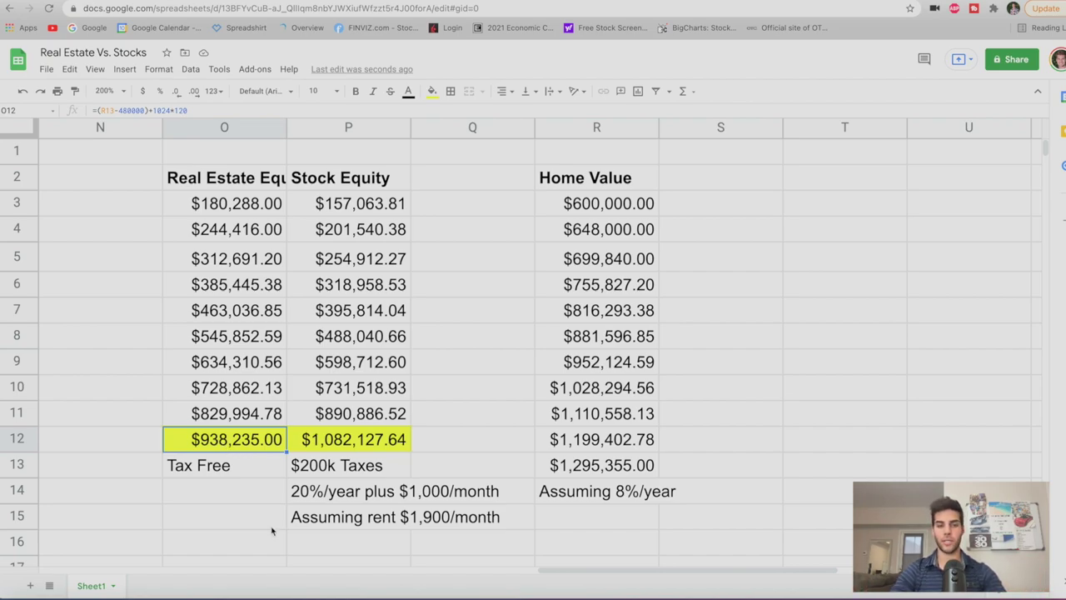
# - Review the Top Triple Leveraged ETFs table, examining SPXL, TQQQ, TECL and UDOW with their ten-year and yearly returns
pyautogui.click(423, 495)
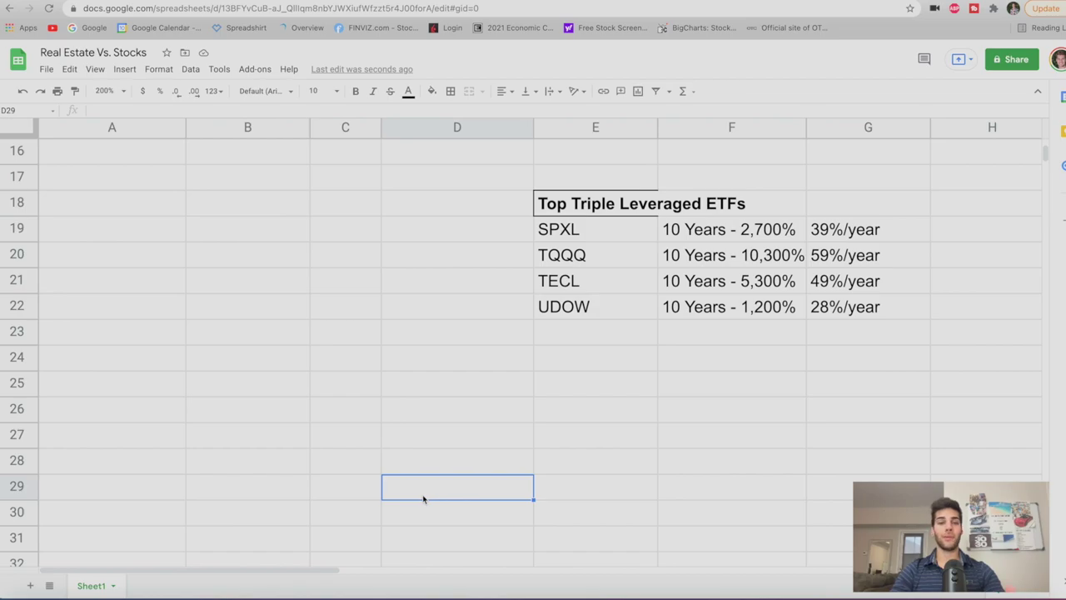
pyautogui.click(597, 208)
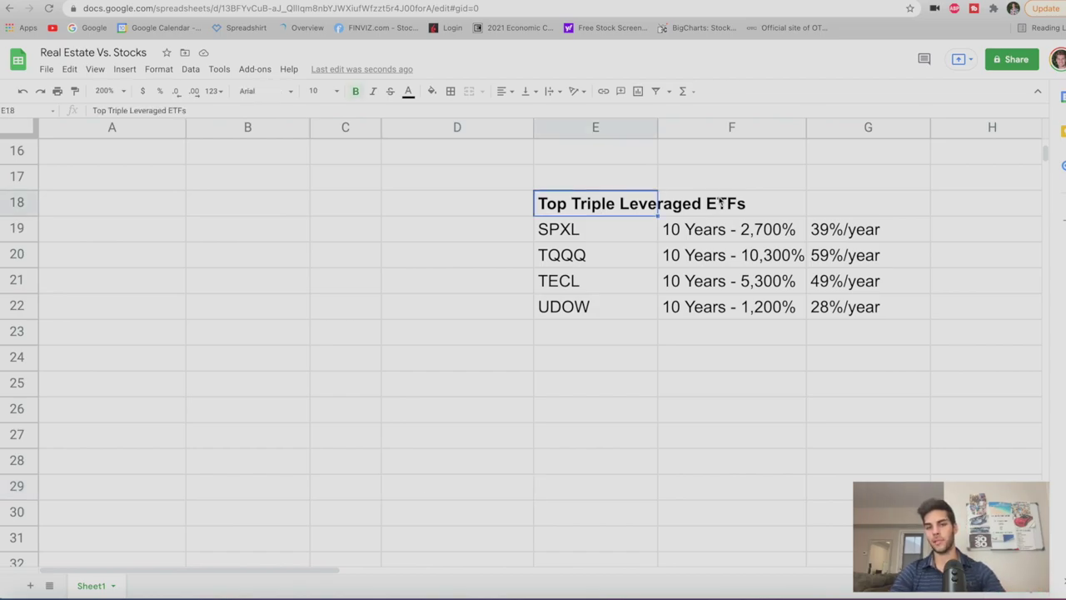
pyautogui.click(562, 231)
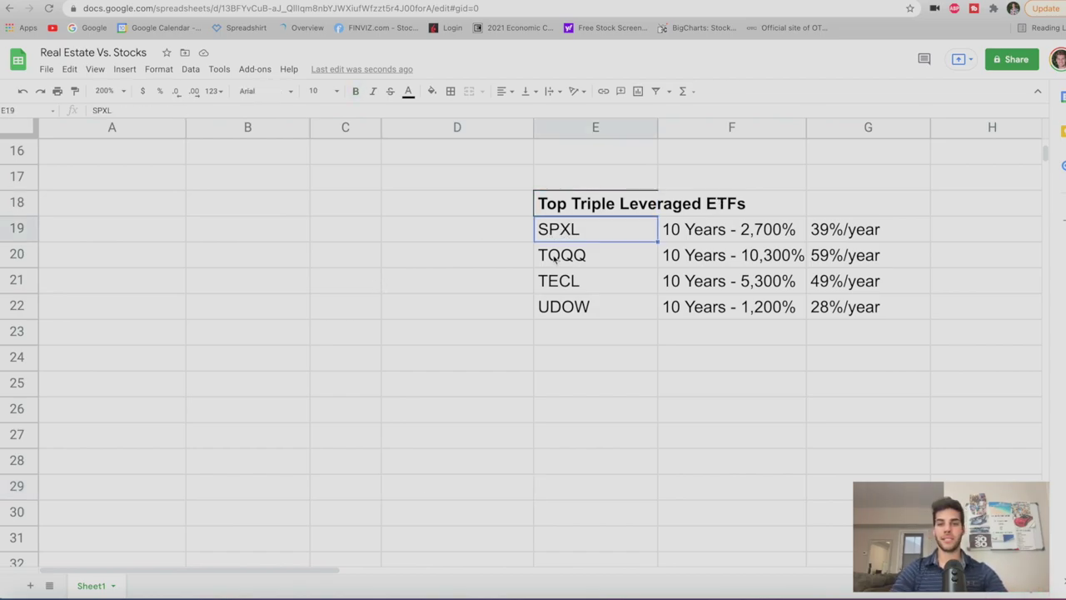
pyautogui.click(572, 265)
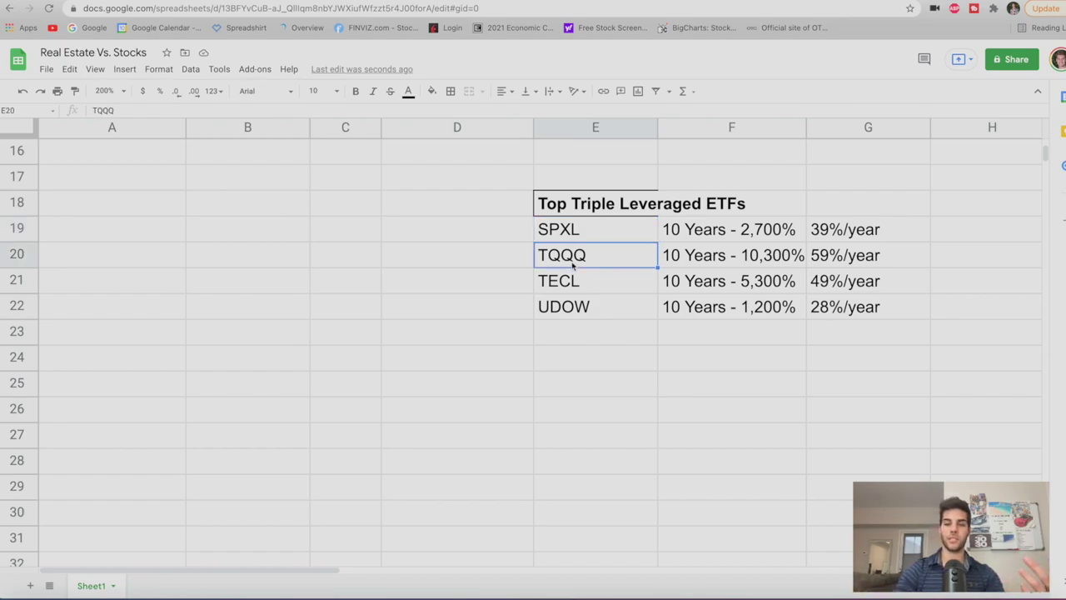
pyautogui.click(549, 290)
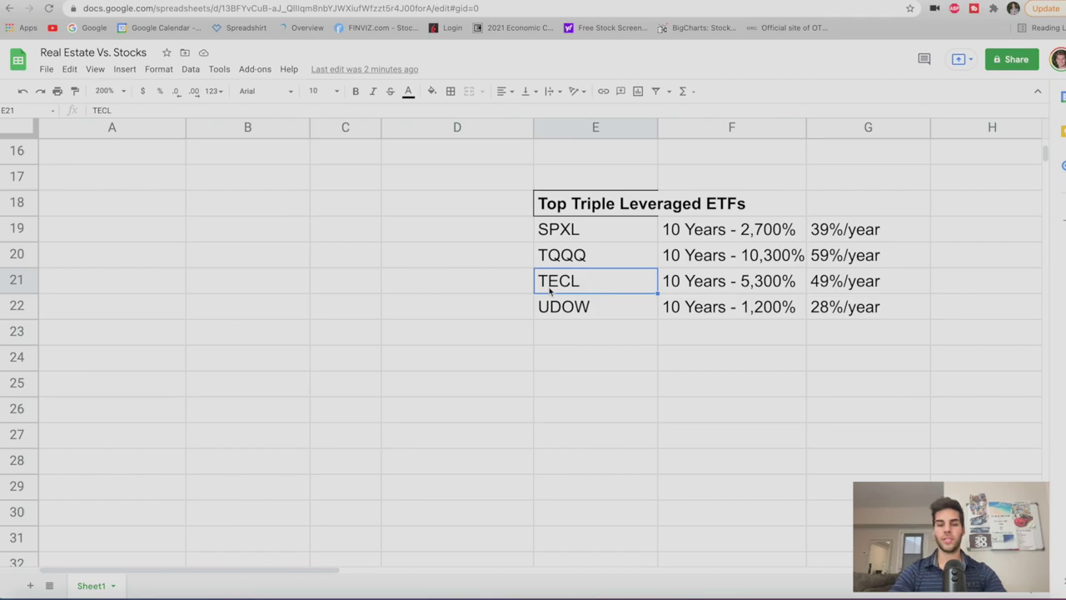
pyautogui.click(554, 301)
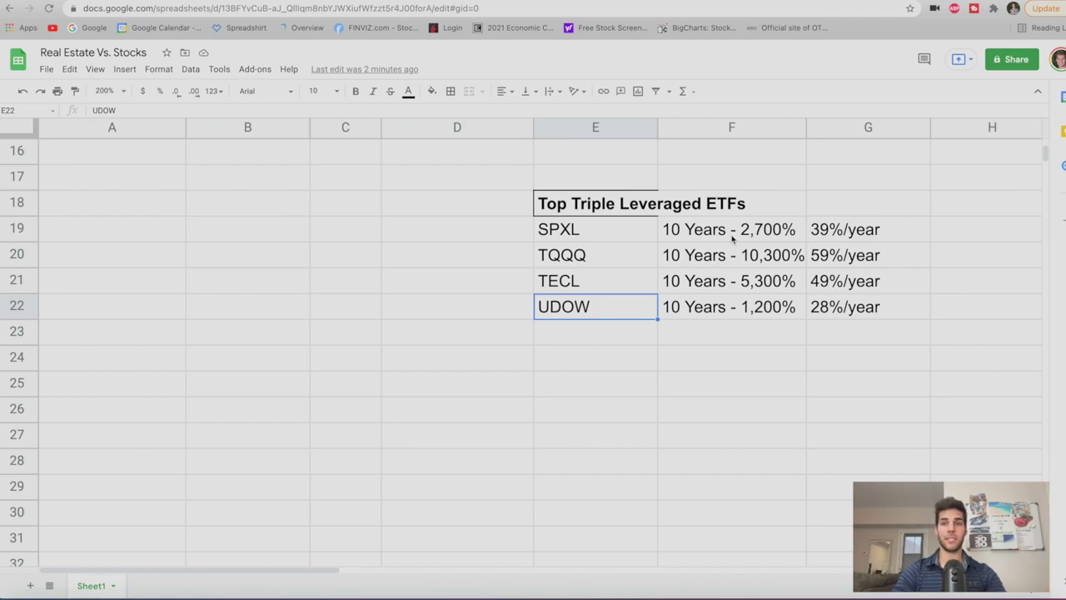
pyautogui.click(854, 236)
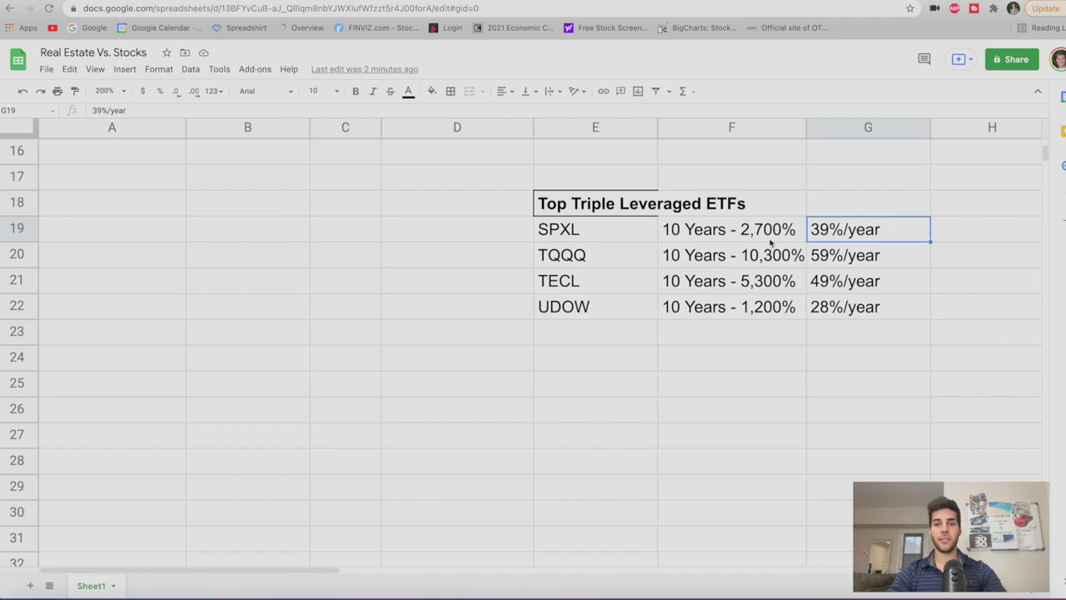
pyautogui.click(599, 239)
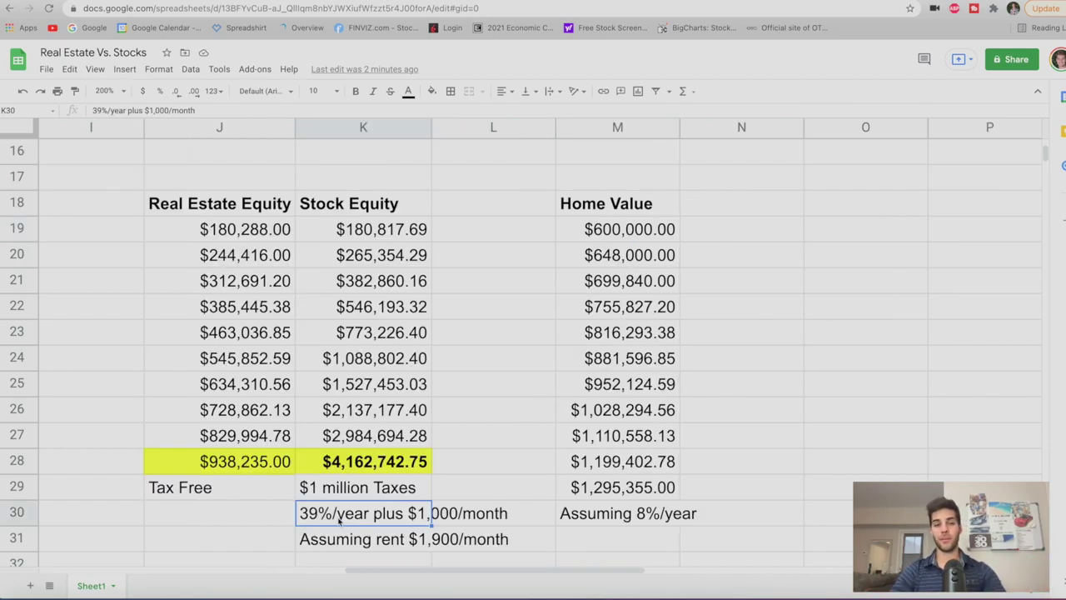
# - Compare the year 10 stock and real estate equity in row 28 of the 39% yearly return scenario, including the tax note in K29
pyautogui.click(363, 463)
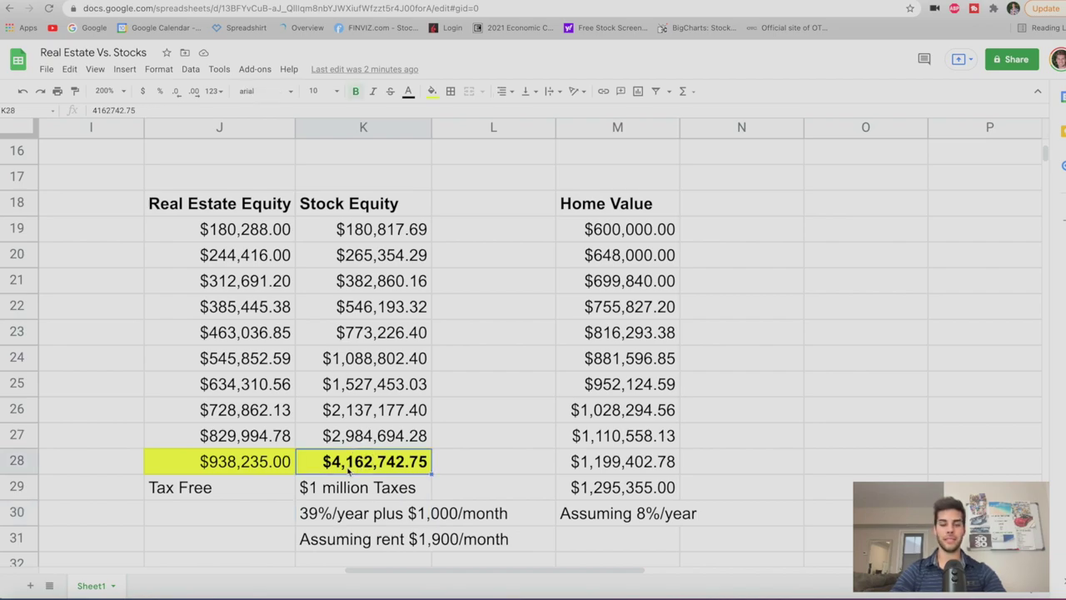
pyautogui.click(322, 498)
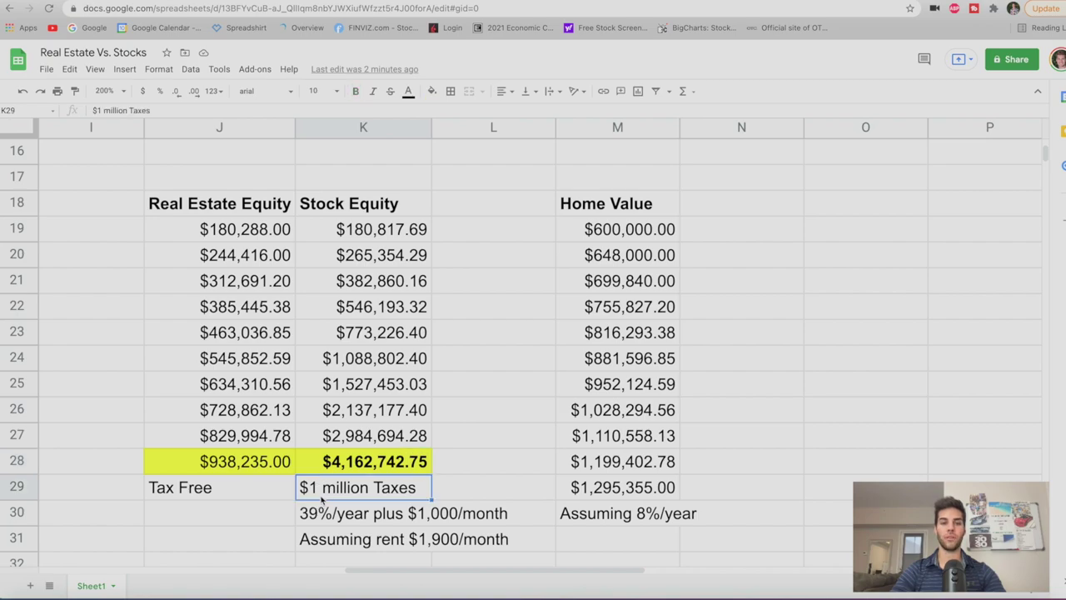
pyautogui.click(342, 463)
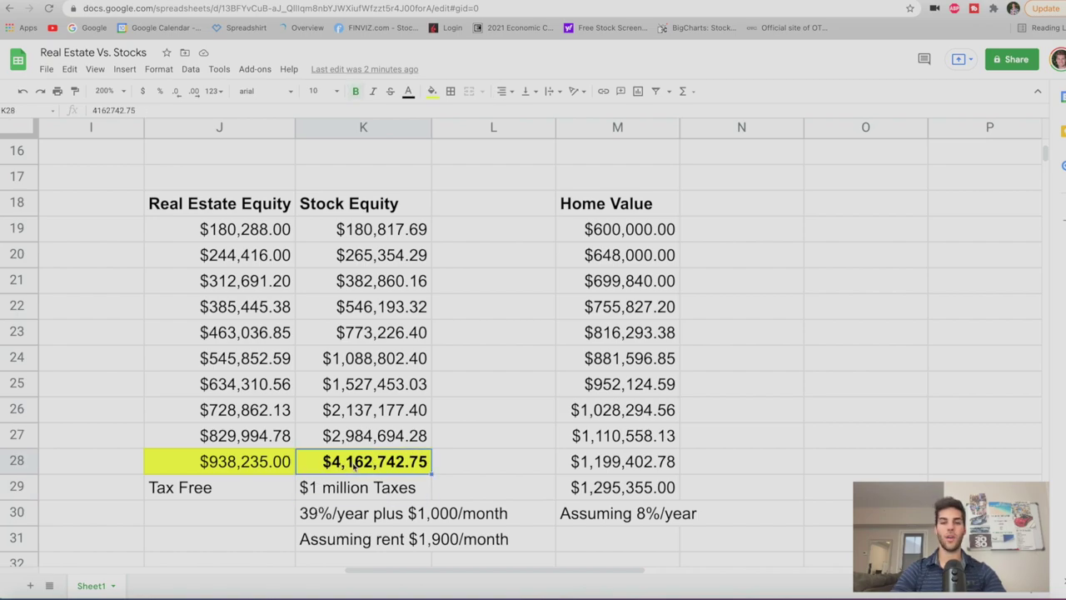
pyautogui.click(206, 472)
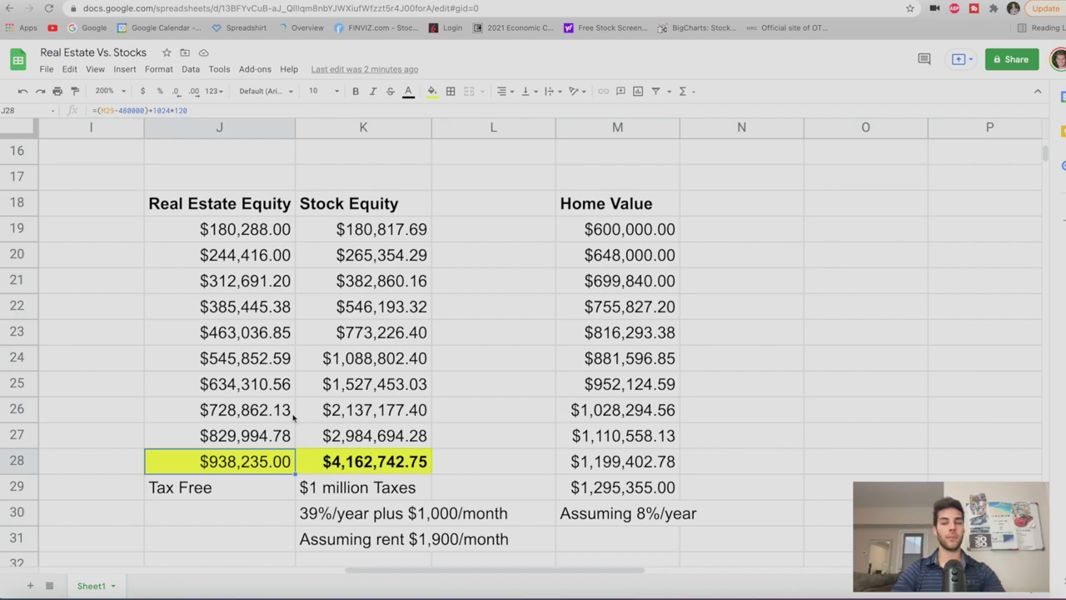
# - Find SPXL in the ETF table, switch to its Google search results, and measure the 2020 drop and the February 2020–October 2021 change on the 5Y chart
pyautogui.hscroll(-5, 249, 369)
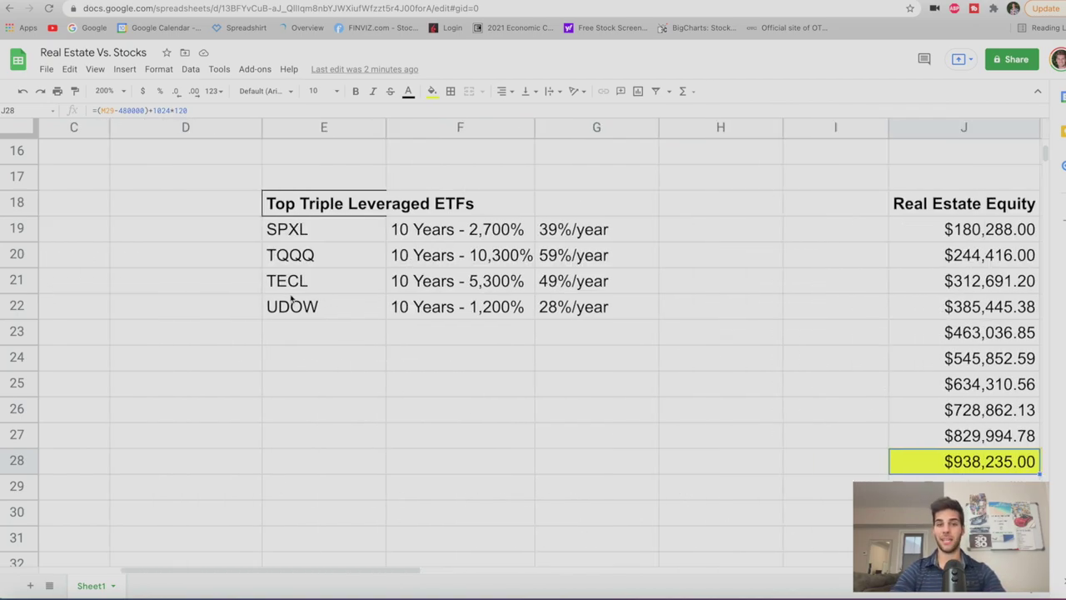
pyautogui.click(304, 234)
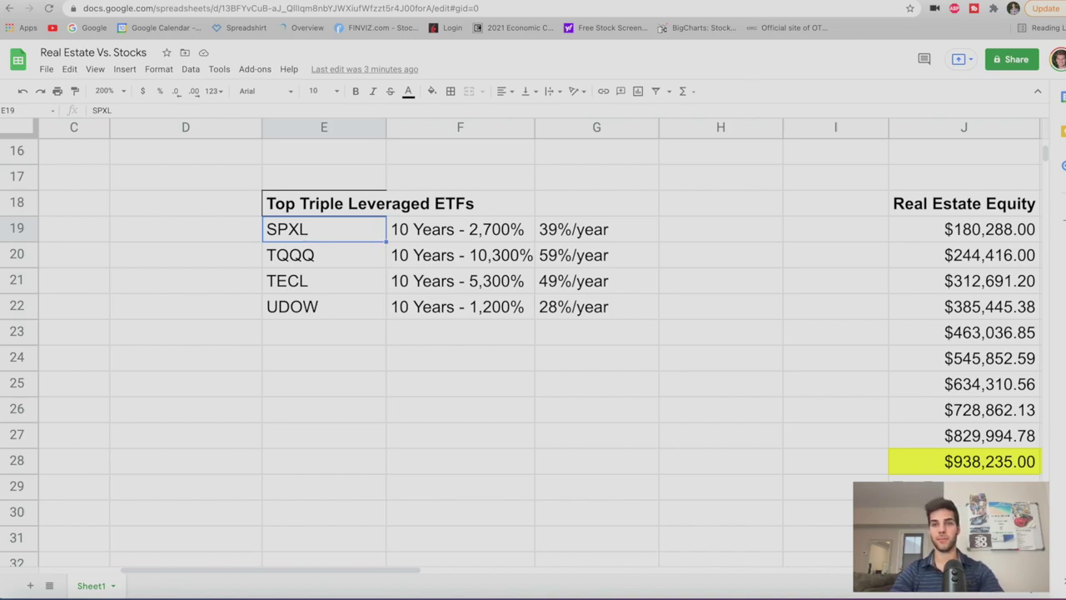
pyautogui.click(96, 29)
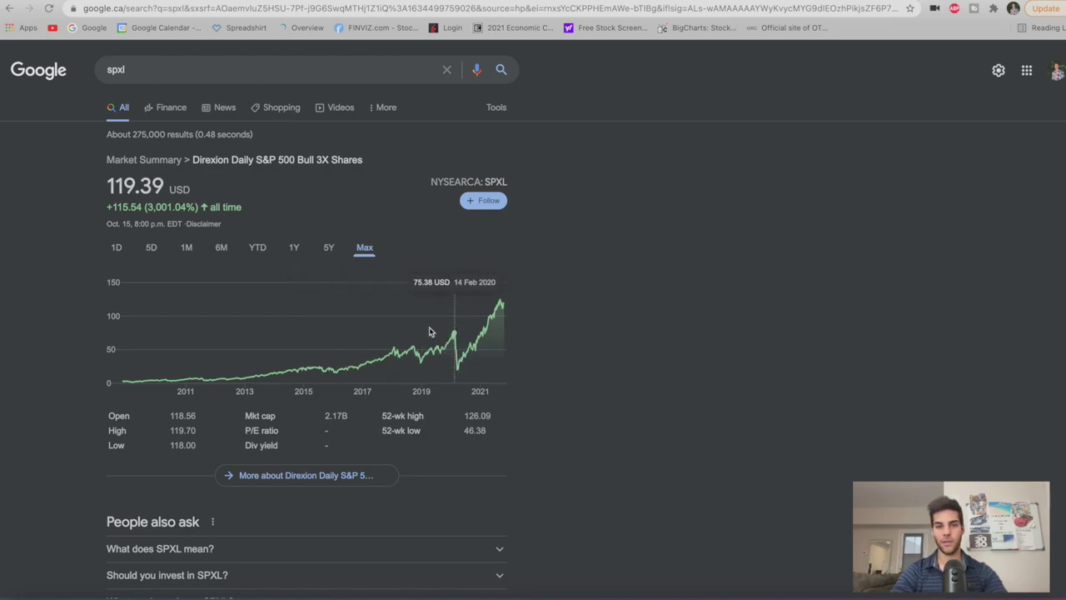
pyautogui.click(329, 248)
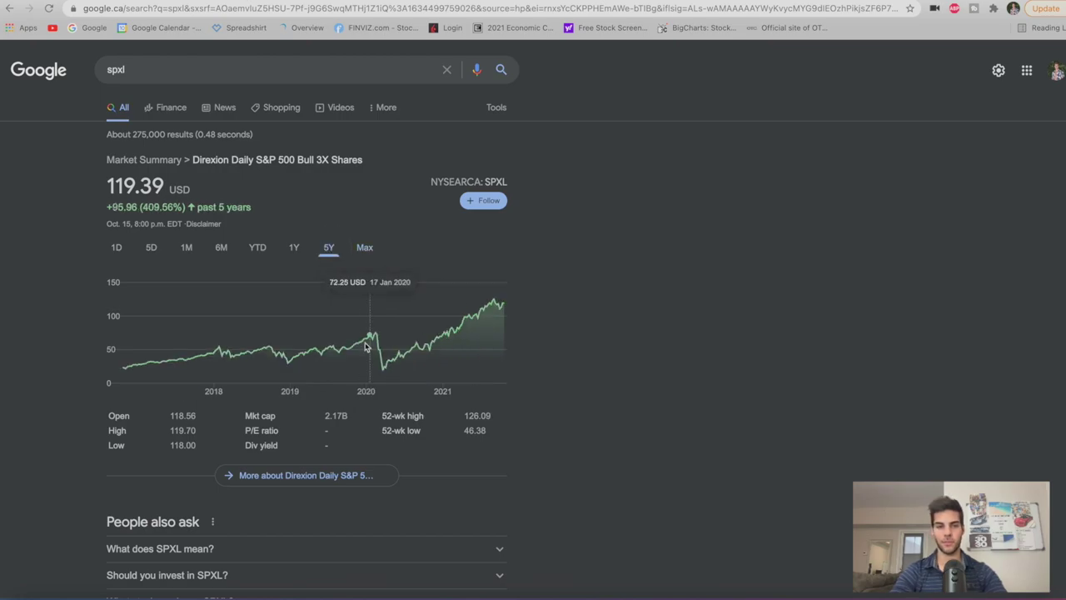
pyautogui.moveTo(375, 337); pyautogui.dragTo(383, 350)
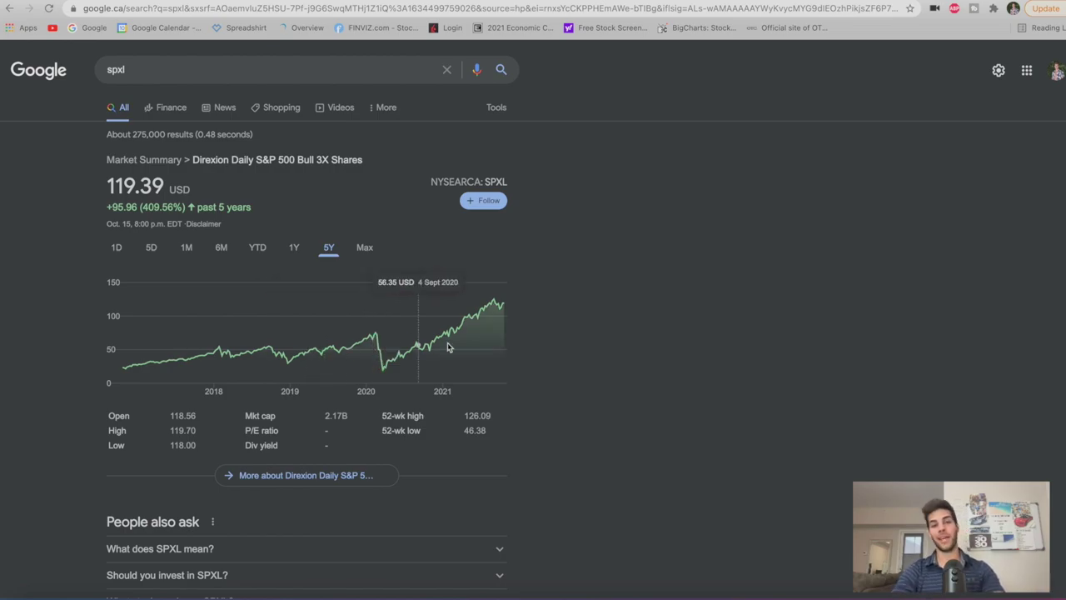
pyautogui.moveTo(375, 341); pyautogui.dragTo(509, 315)
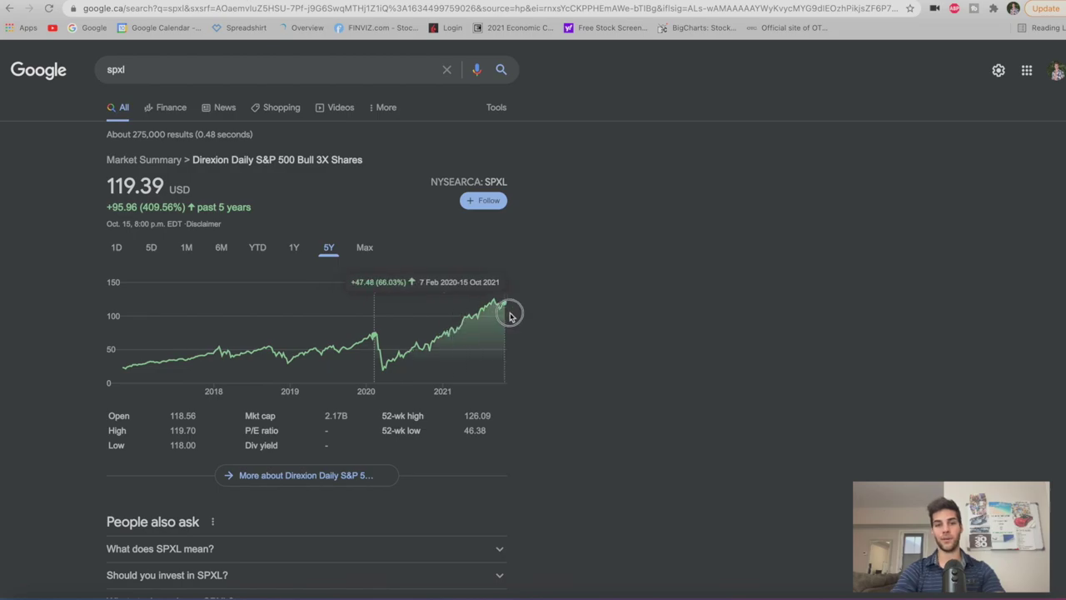